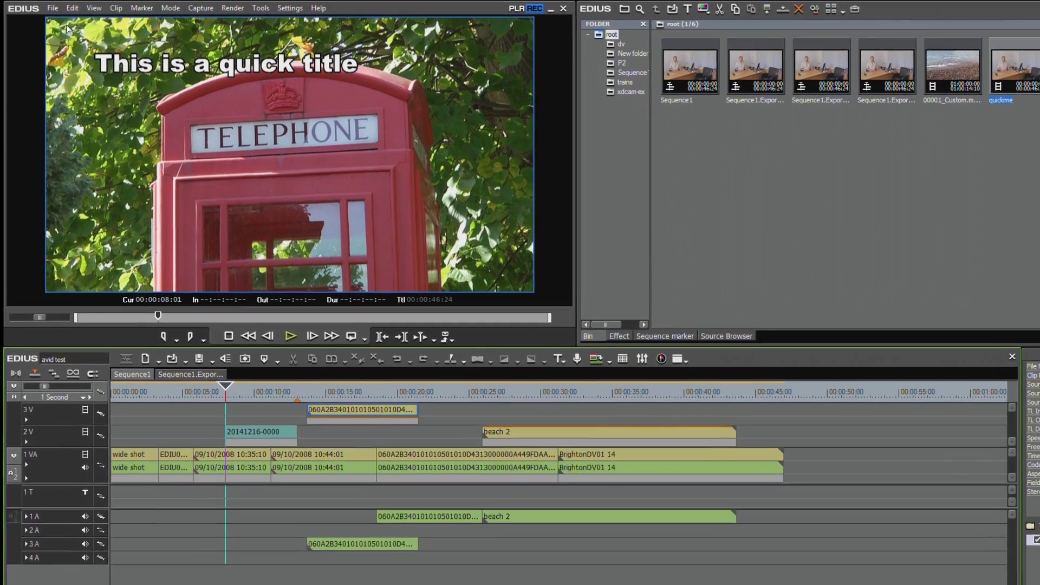
Review the Sequence1 timeline, checking the title and the picture-in-picture clip on track 3V.
{"action": "mouse_move", "coordinate": [124, 152]}
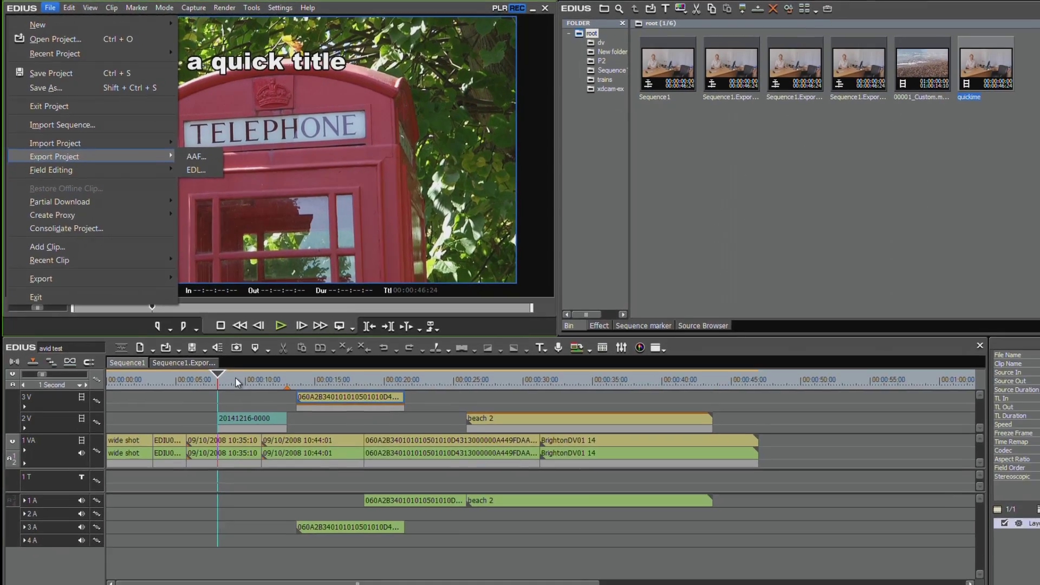
{"action": "left_click_drag", "start_coordinate": [235, 378], "coordinate": [221, 380]}
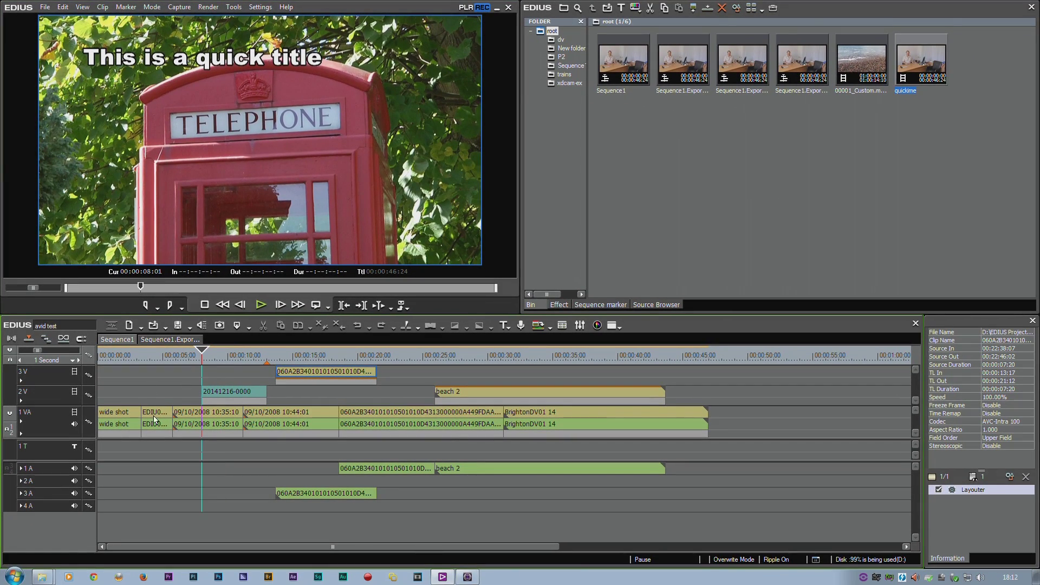
{"action": "left_click", "coordinate": [237, 370]}
{"action": "left_click", "coordinate": [334, 372]}
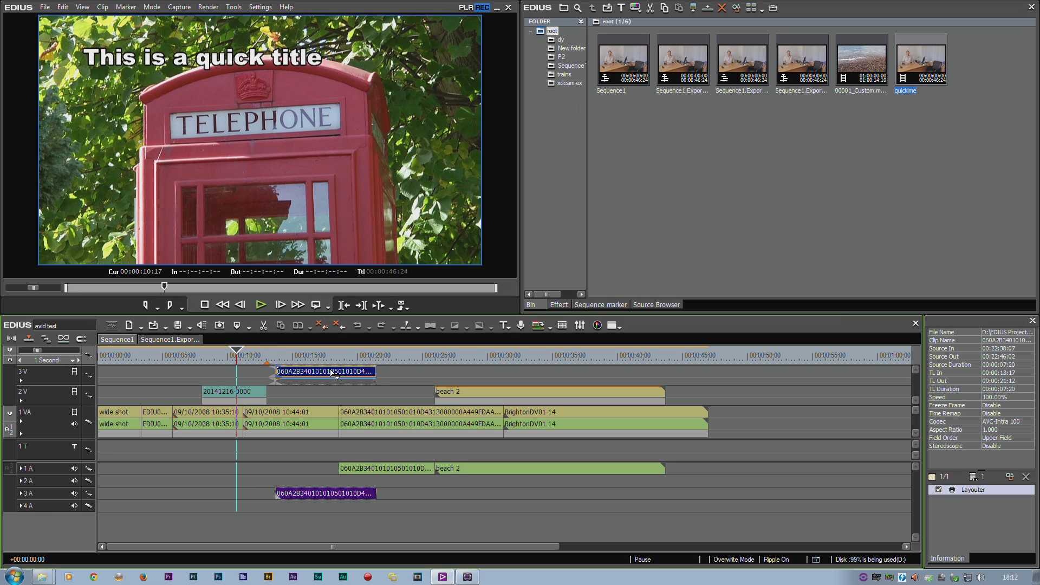
{"action": "left_click", "coordinate": [325, 356]}
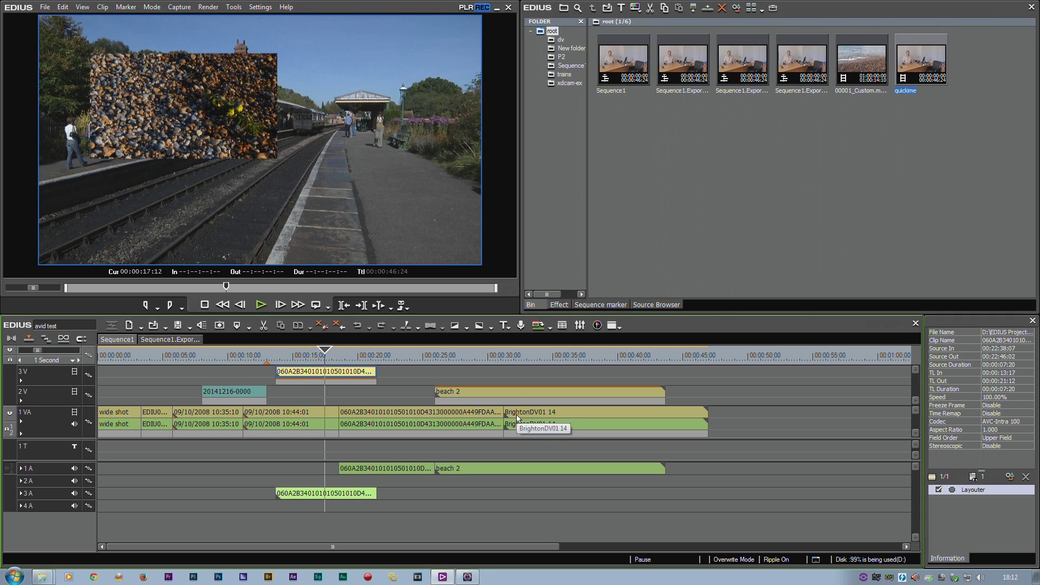
{"action": "left_click", "coordinate": [348, 359]}
{"action": "left_click", "coordinate": [301, 357]}
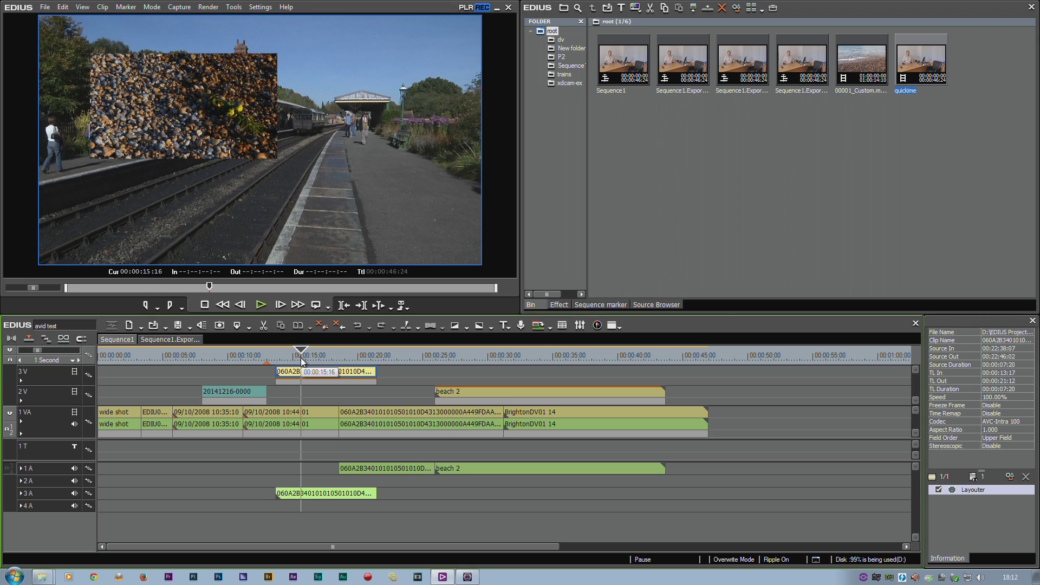
Check the available project import formats and return the playhead to the start of the title clip.
{"action": "left_click", "coordinate": [45, 7]}
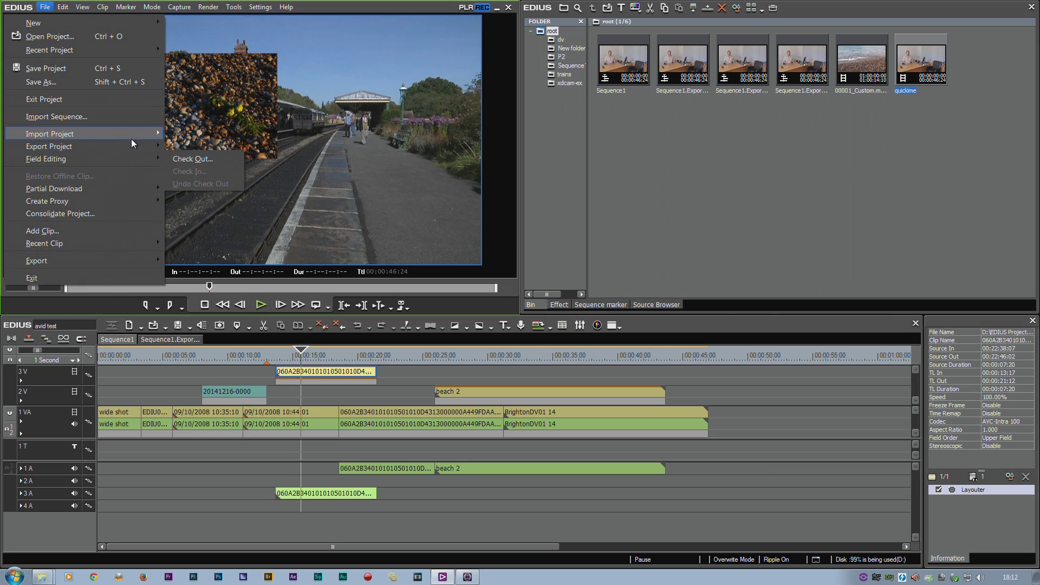
{"action": "mouse_move", "coordinate": [135, 135]}
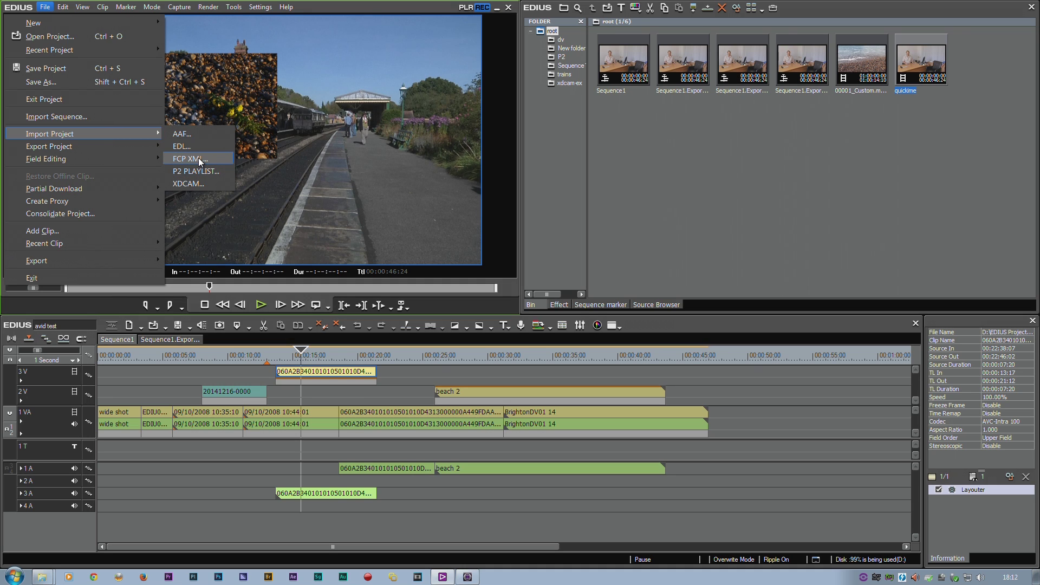
{"action": "left_click_drag", "start_coordinate": [301, 355], "coordinate": [257, 366]}
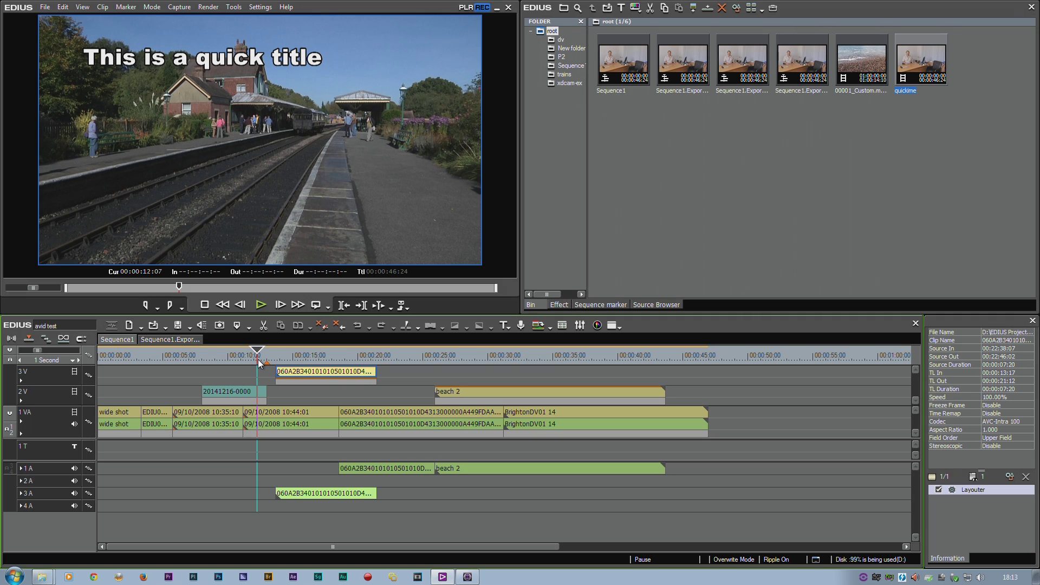
{"action": "left_click_drag", "start_coordinate": [259, 363], "coordinate": [203, 363]}
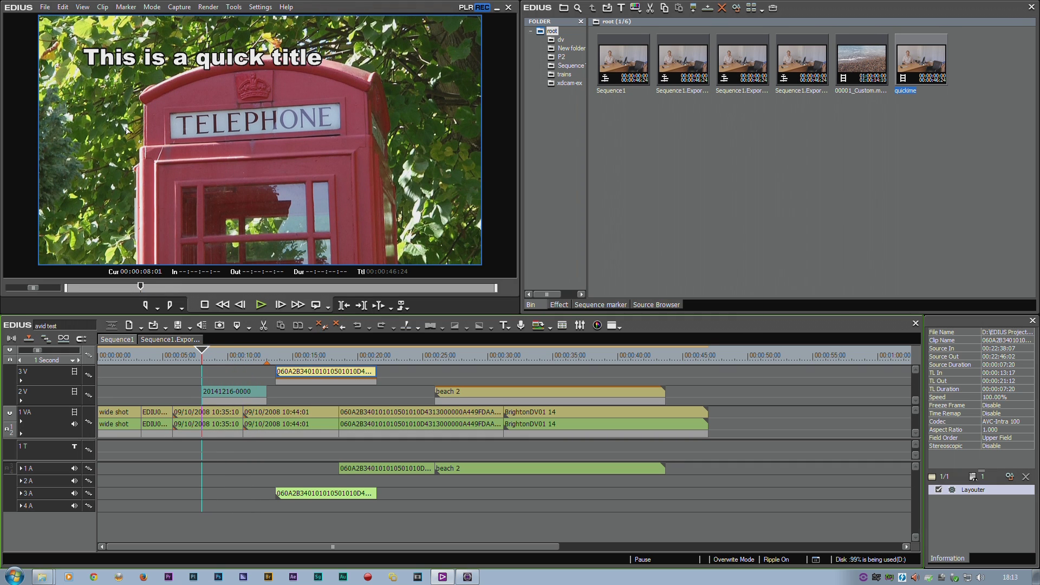
Start an AAF project export in the test 6 folder and name the file resolve.
{"action": "left_click", "coordinate": [45, 8]}
{"action": "mouse_move", "coordinate": [91, 146]}
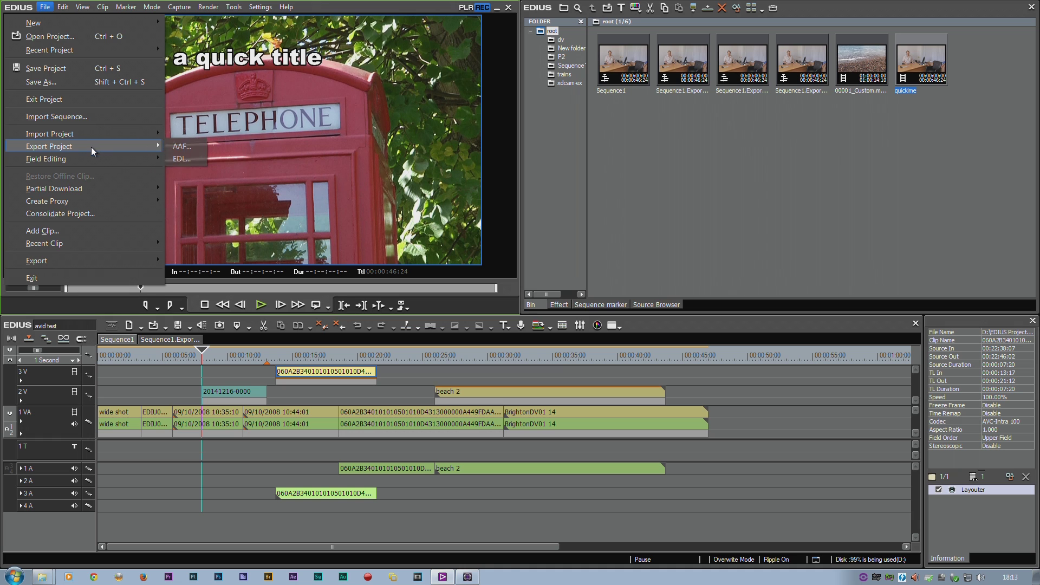
{"action": "left_click", "coordinate": [178, 149]}
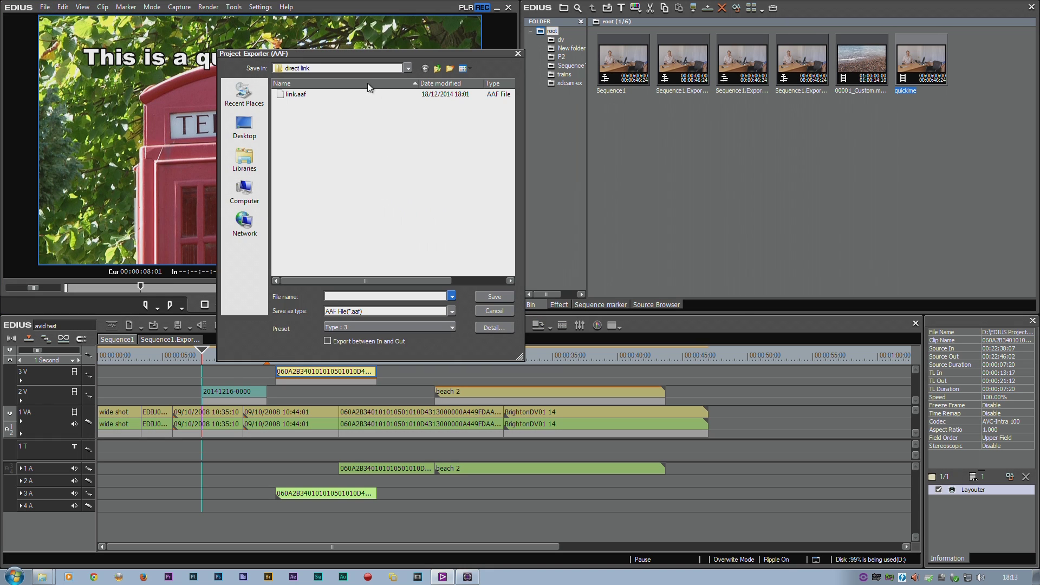
{"action": "left_click_drag", "start_coordinate": [347, 53], "coordinate": [432, 112]}
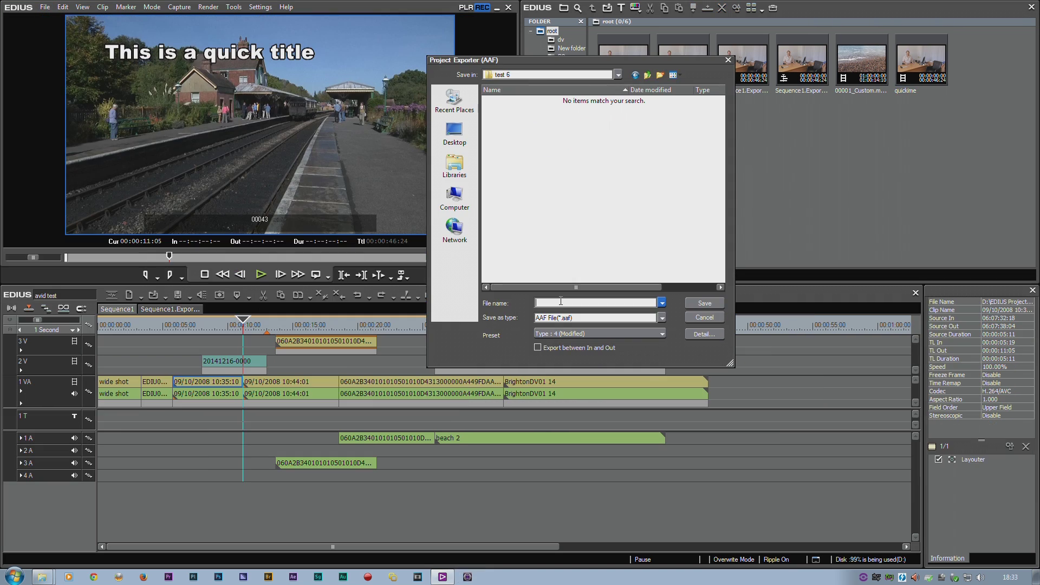
{"action": "type", "text": "resolve"}
Check the Type : 4 (Modified) export details, set the preset to Type : 5 and review its details.
{"action": "left_click", "coordinate": [703, 335]}
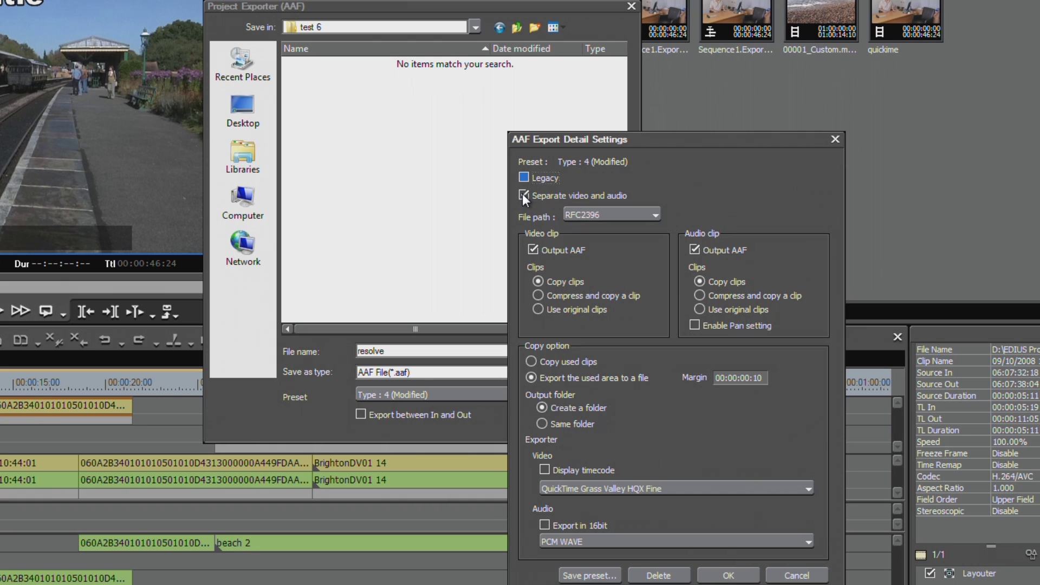
{"action": "left_click", "coordinate": [802, 576]}
{"action": "left_click", "coordinate": [489, 395]}
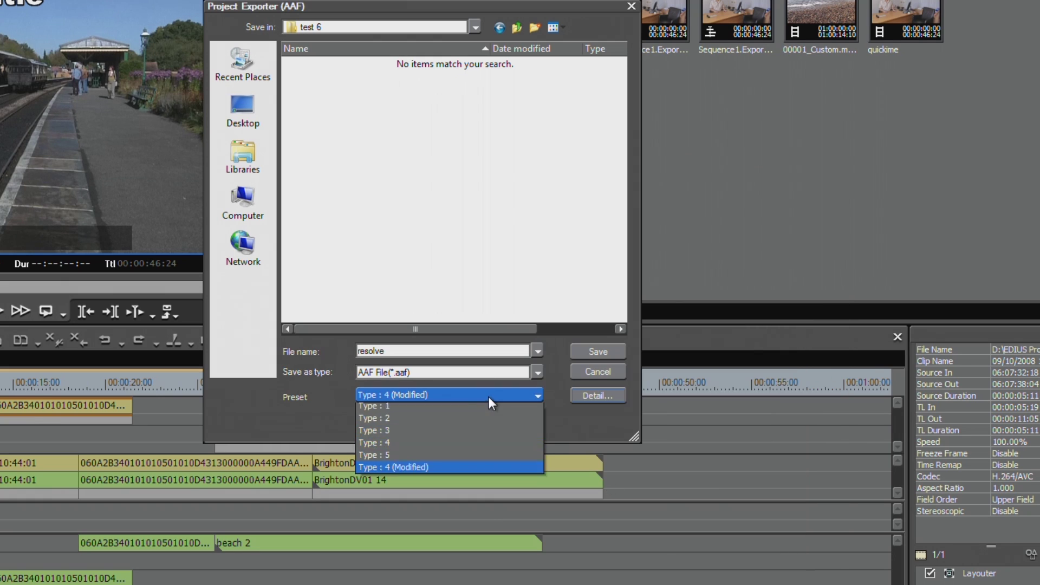
{"action": "left_click", "coordinate": [448, 460]}
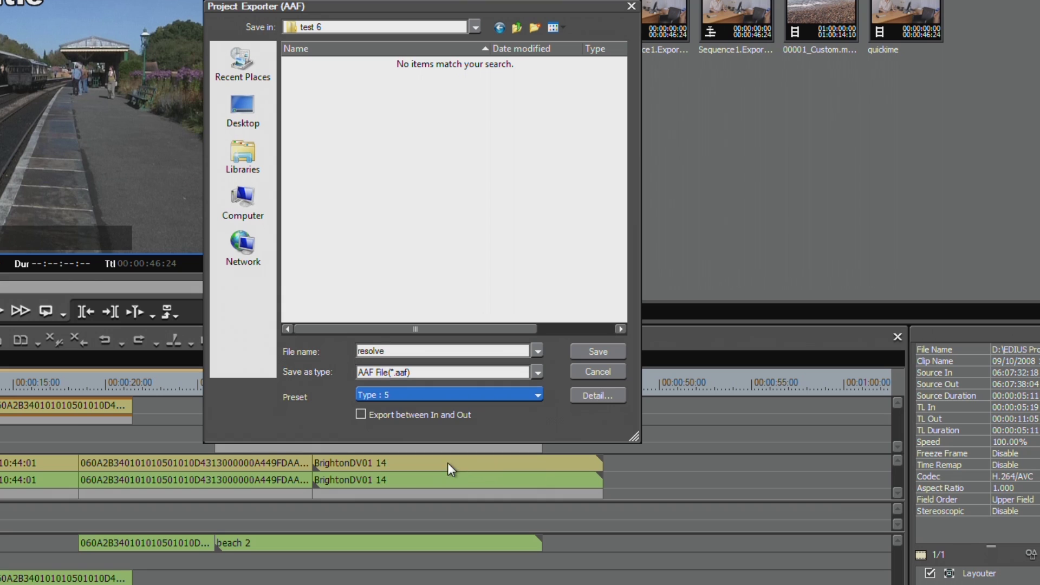
{"action": "left_click", "coordinate": [588, 396]}
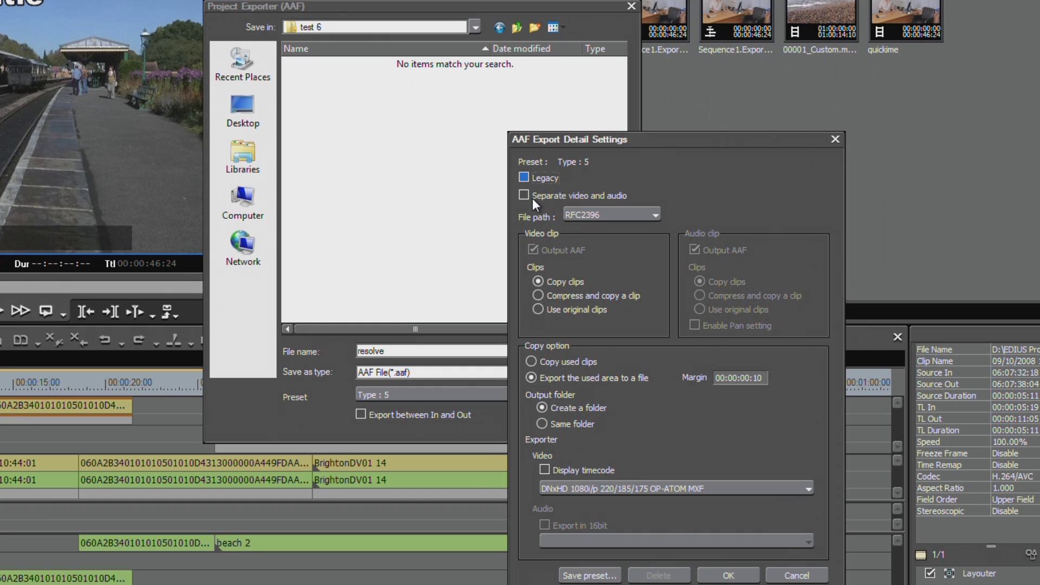
{"action": "left_click", "coordinate": [797, 576]}
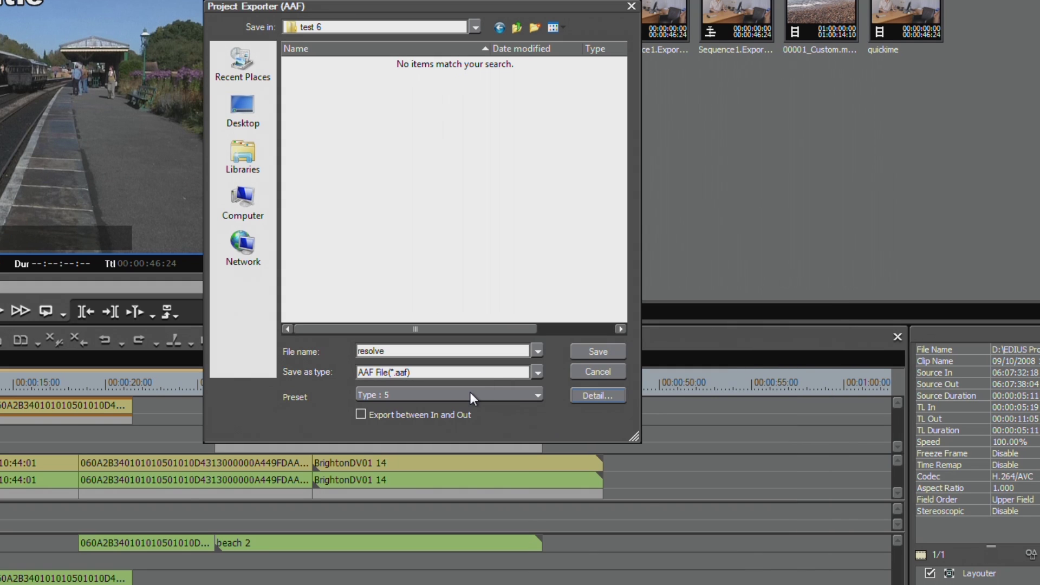
In the AAF export details, enable Separate video and audio and set both video and audio clips to Copy clips.
{"action": "left_click", "coordinate": [588, 398]}
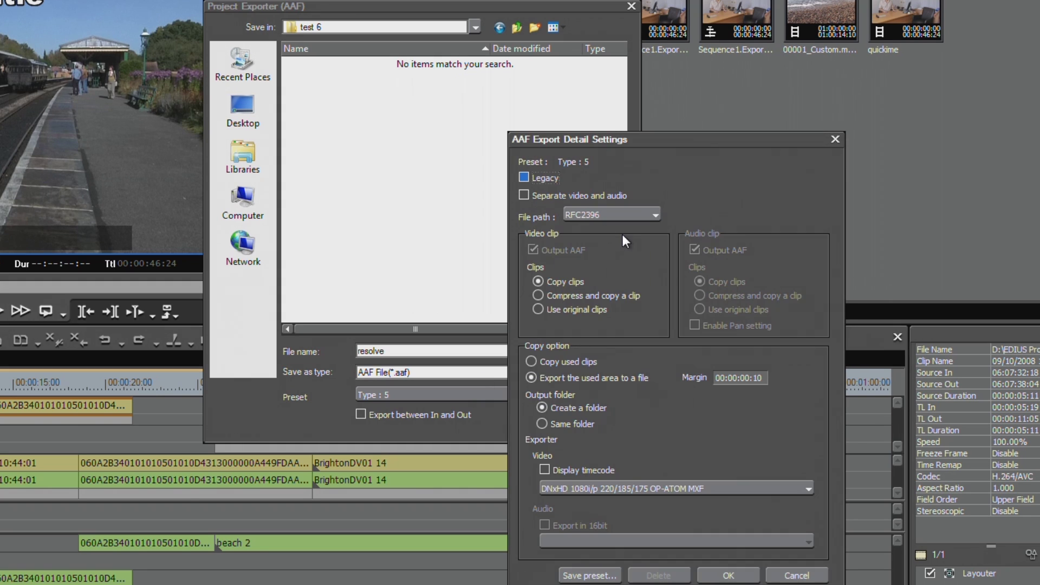
{"action": "left_click", "coordinate": [537, 196]}
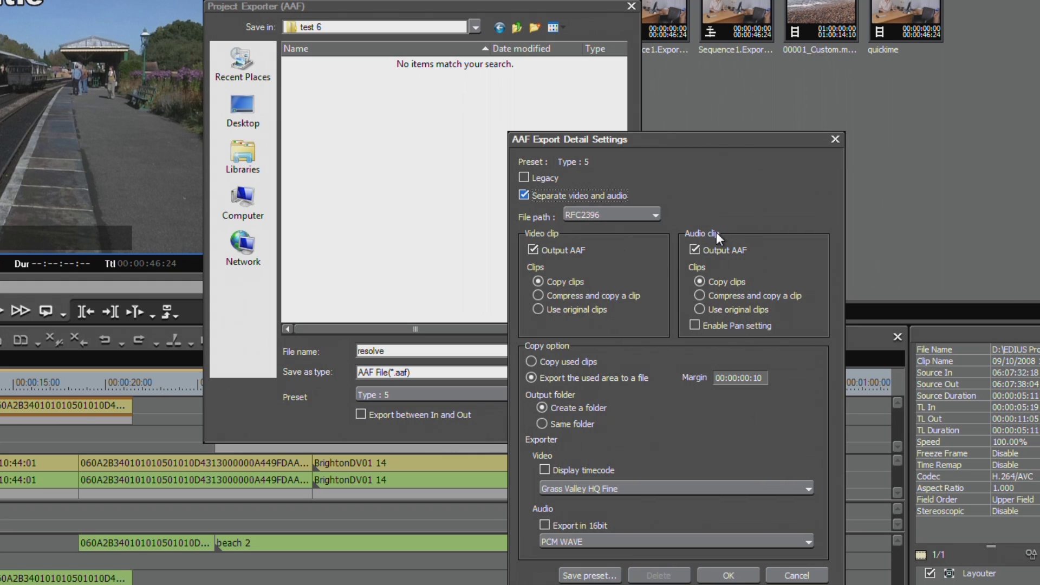
{"action": "left_click", "coordinate": [699, 309]}
{"action": "left_click", "coordinate": [552, 284]}
{"action": "left_click", "coordinate": [568, 283]}
{"action": "left_click", "coordinate": [558, 297]}
{"action": "left_click", "coordinate": [541, 282]}
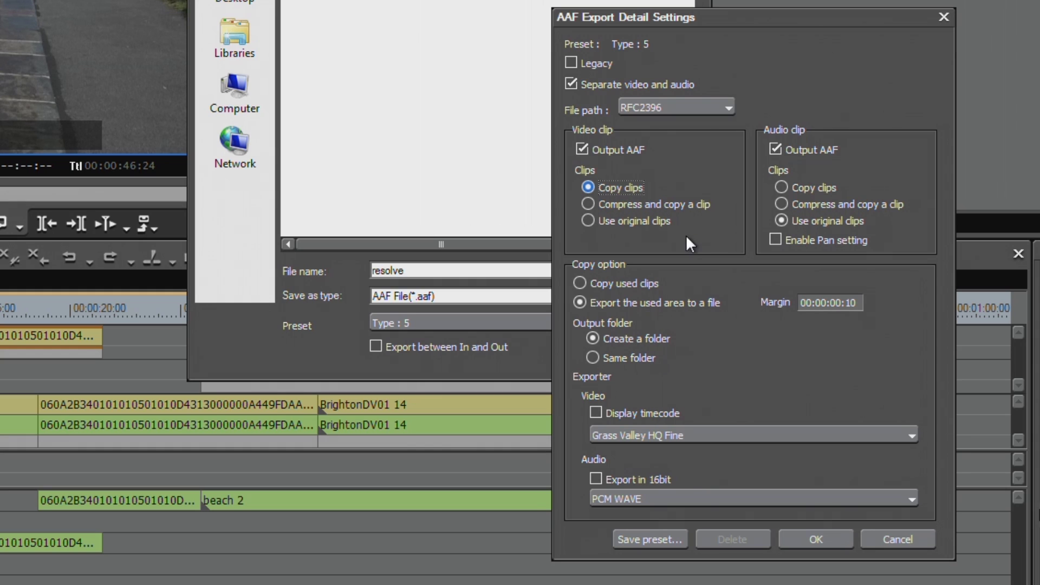
{"action": "left_click", "coordinate": [807, 189]}
{"action": "left_click", "coordinate": [801, 189]}
Set the copy option to export the used area to a file with a 00:00:01:00 margin, creating an output folder.
{"action": "left_click", "coordinate": [580, 284]}
{"action": "left_click", "coordinate": [851, 304]}
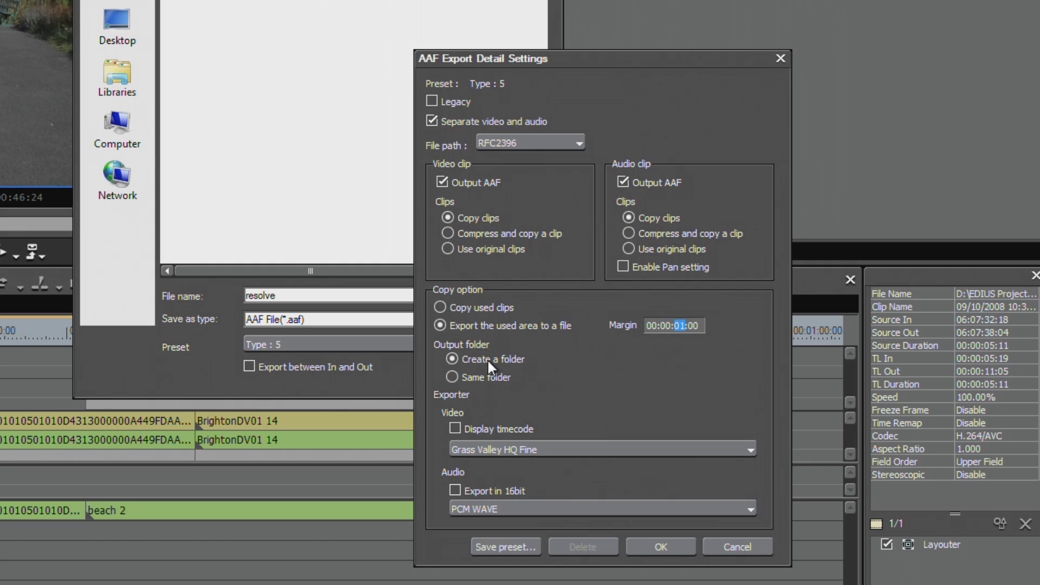
{"action": "left_click", "coordinate": [483, 378]}
{"action": "left_click", "coordinate": [494, 360]}
Set the audio exporter to PCM WAVE and the video exporter to QuickTime Grass Valley HQX Fine.
{"action": "left_click", "coordinate": [739, 507]}
{"action": "left_click", "coordinate": [665, 539]}
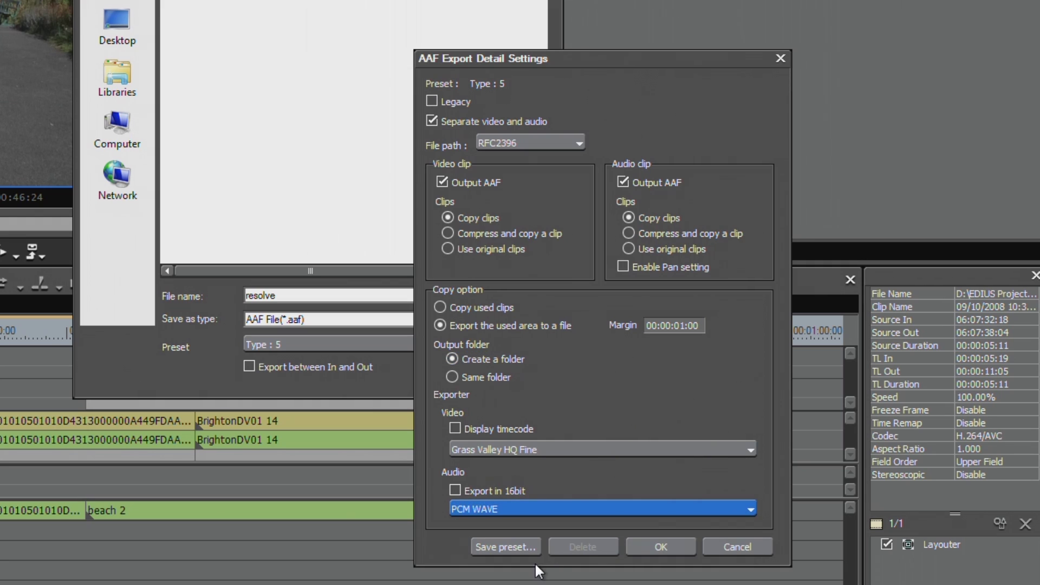
{"action": "left_click", "coordinate": [590, 446]}
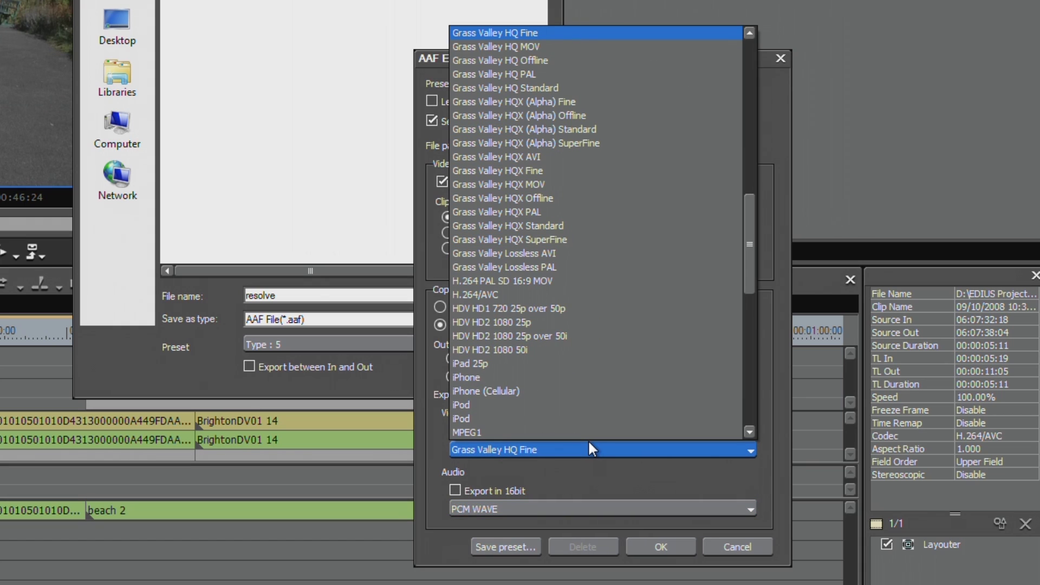
{"action": "scroll", "coordinate": [688, 179], "scroll_direction": "down", "scroll_amount": 12}
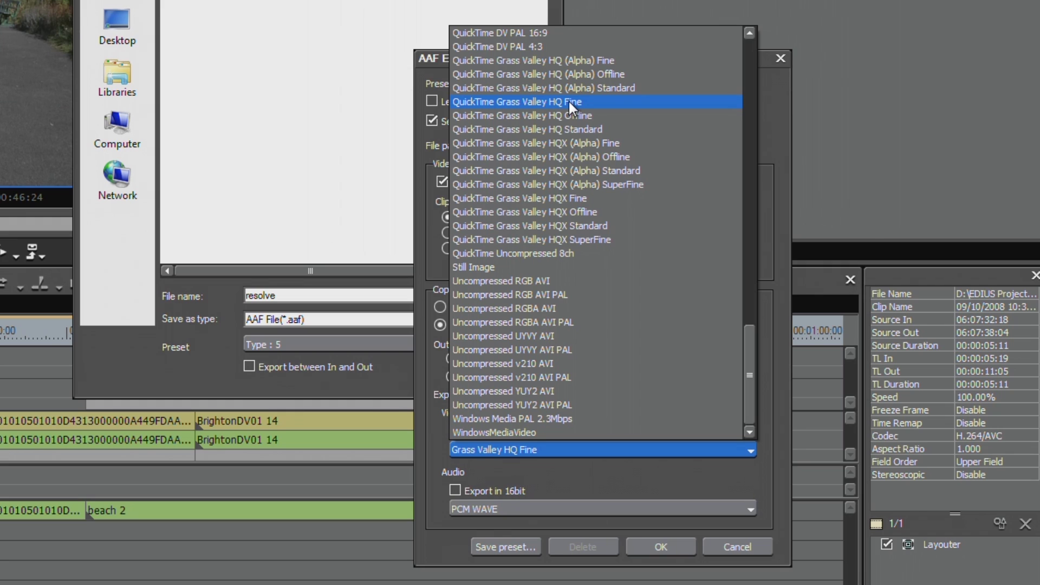
{"action": "left_click", "coordinate": [567, 198]}
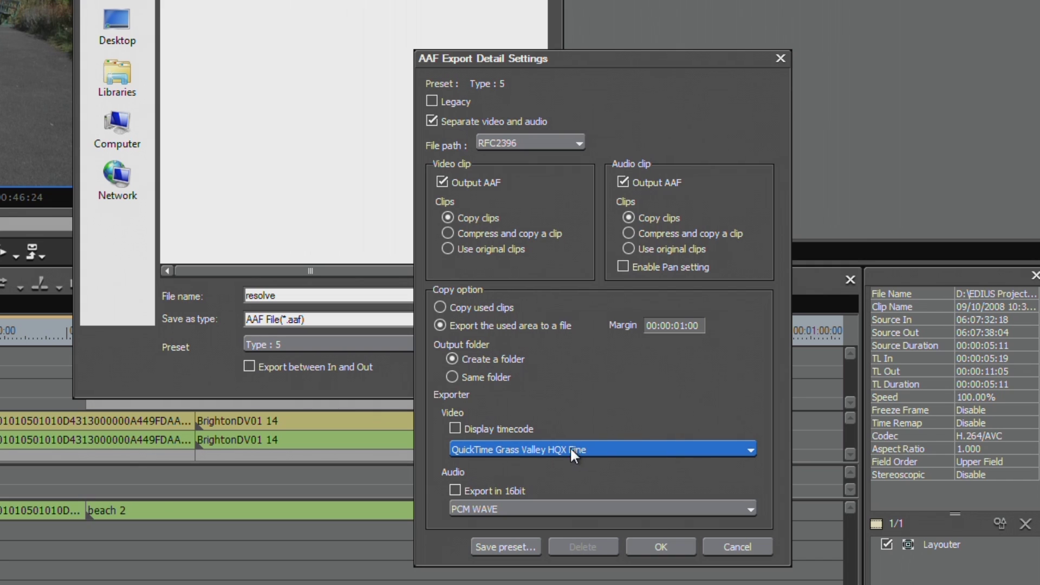
Browse the other video exporter formats, including the Grass Valley HQ ones, and reselect QuickTime Grass Valley HQX Fine.
{"action": "left_click", "coordinate": [605, 455]}
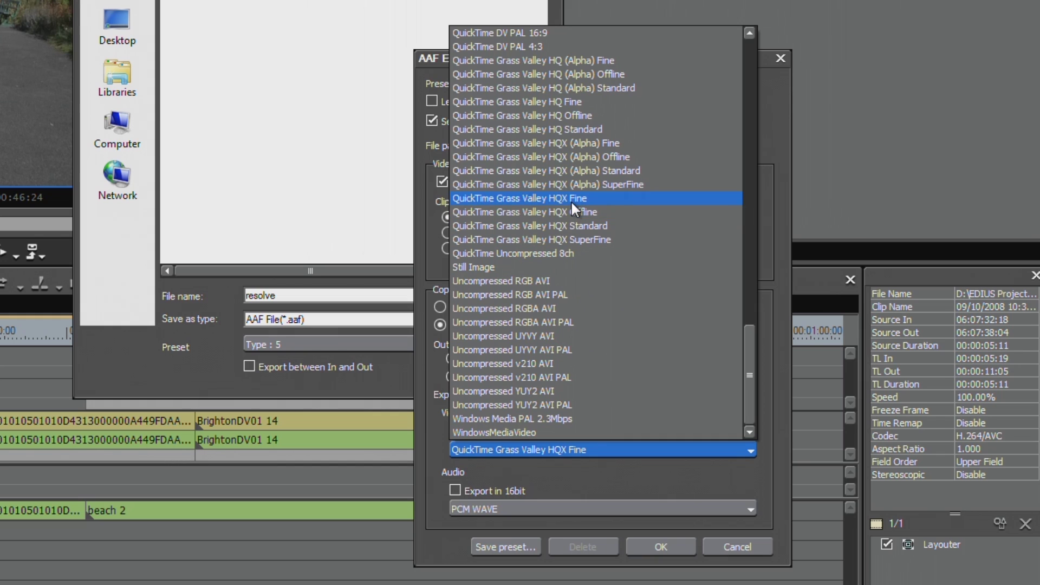
{"action": "left_click", "coordinate": [573, 201]}
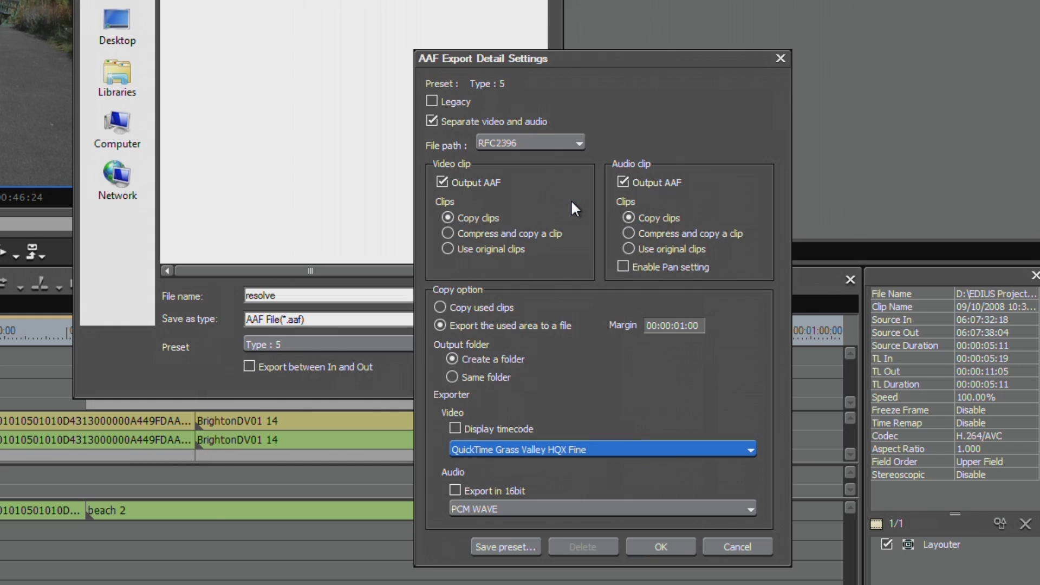
{"action": "left_click", "coordinate": [573, 450]}
{"action": "left_click_drag", "start_coordinate": [756, 364], "coordinate": [733, 149]}
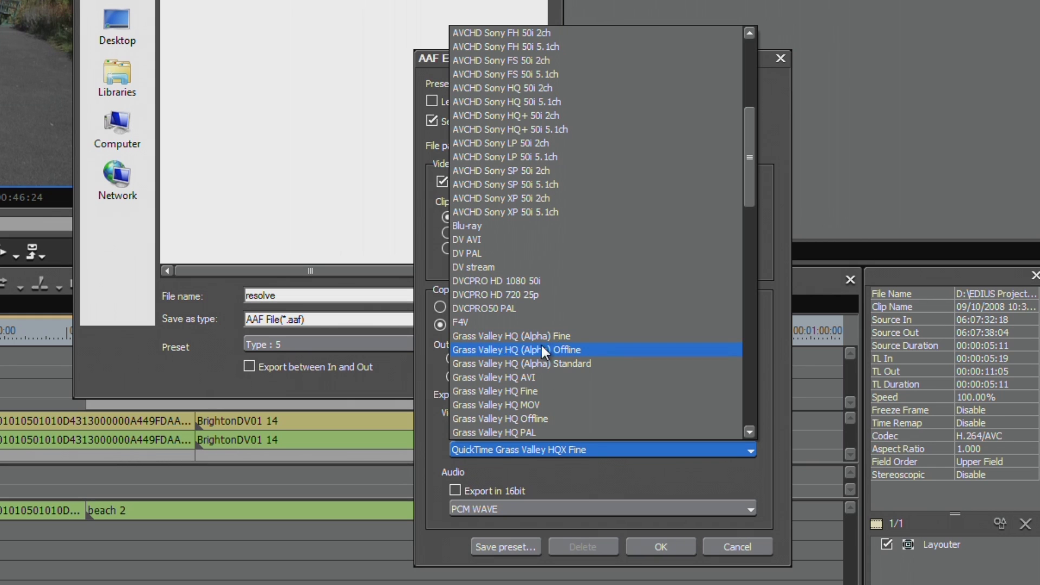
{"action": "scroll", "coordinate": [721, 214], "scroll_direction": "down", "scroll_amount": 4}
{"action": "left_click", "coordinate": [574, 296]}
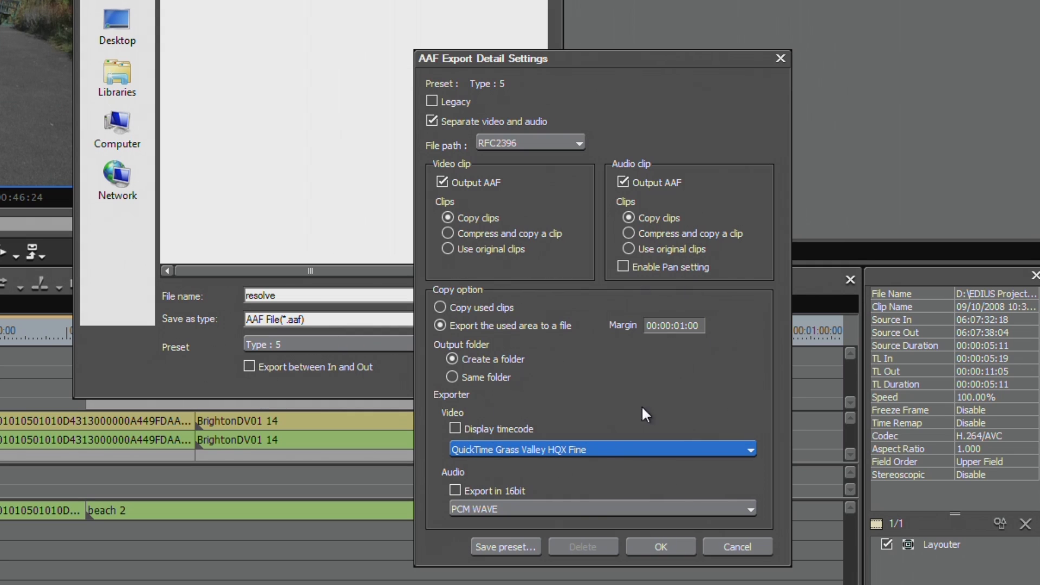
Accept the detail settings and export the project as the resolve AAF file.
{"action": "left_click", "coordinate": [669, 552]}
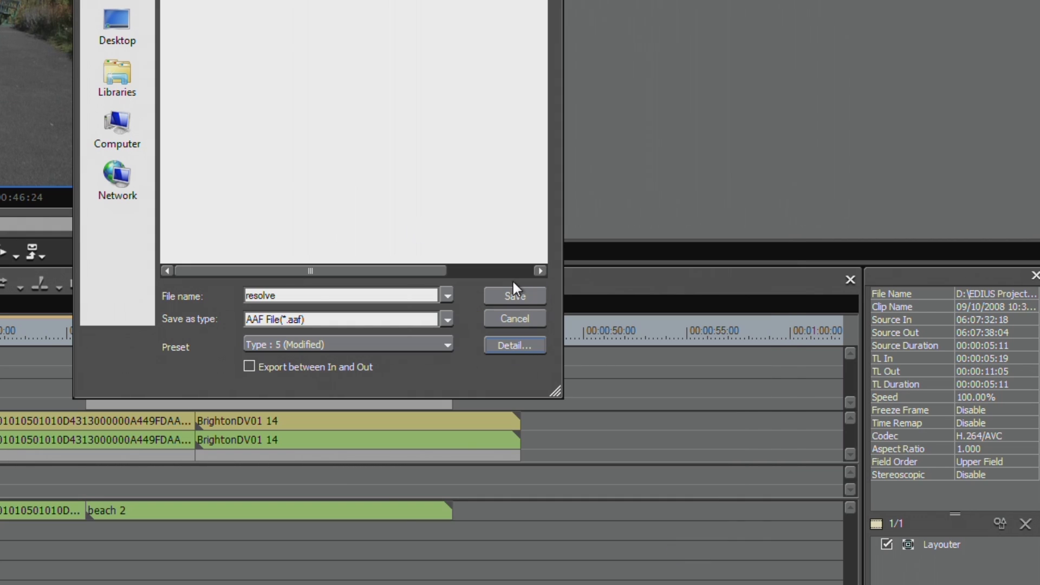
{"action": "left_click", "coordinate": [512, 297]}
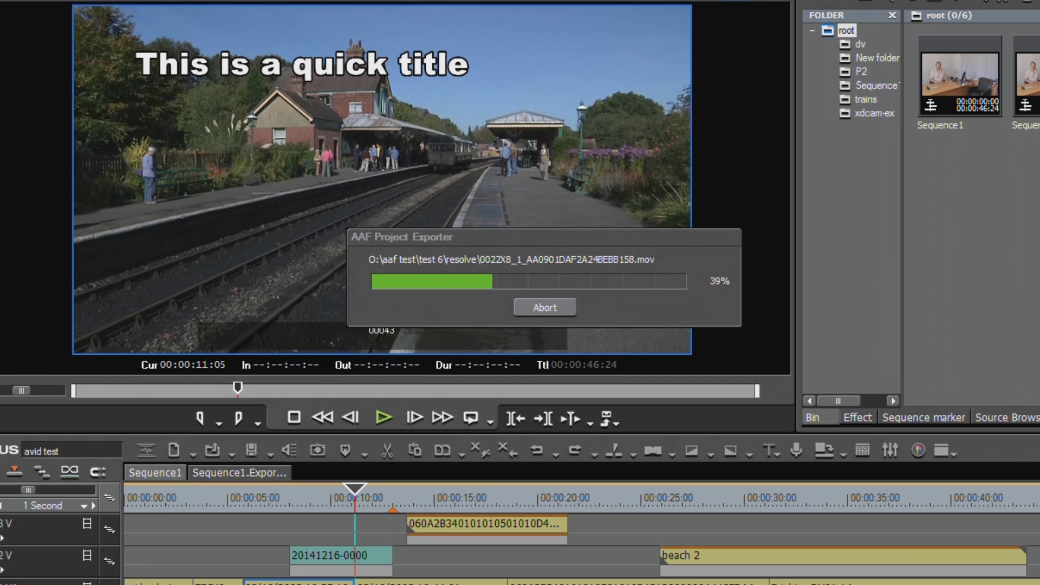
Switch to Windows Explorer and inspect the exported AAF in aaf test\test 6 and the media in its resolve folder.
{"action": "key", "text": "alt+Tab"}
{"action": "left_click", "coordinate": [686, 195]}
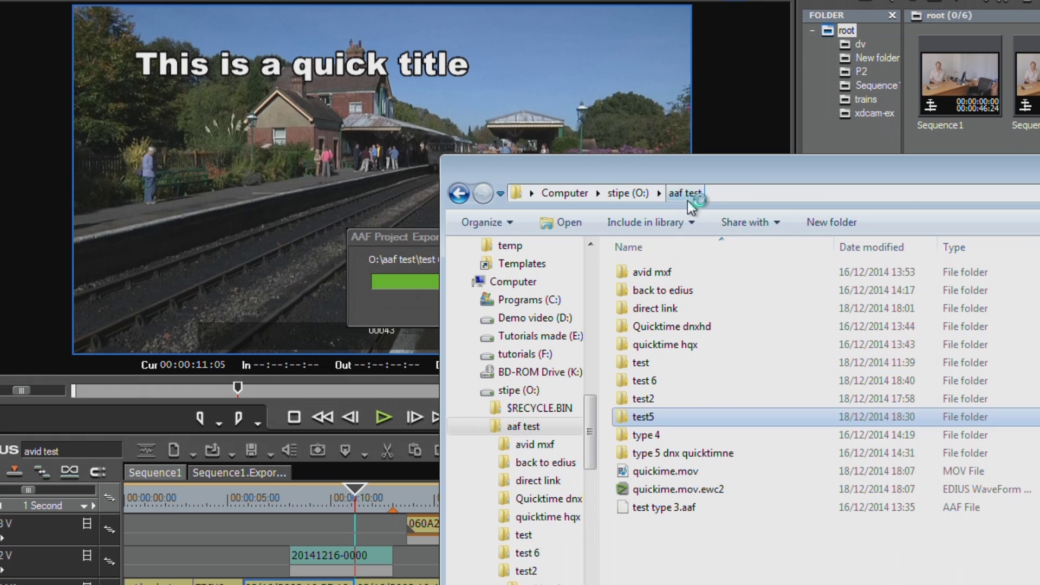
{"action": "double_click", "coordinate": [661, 381]}
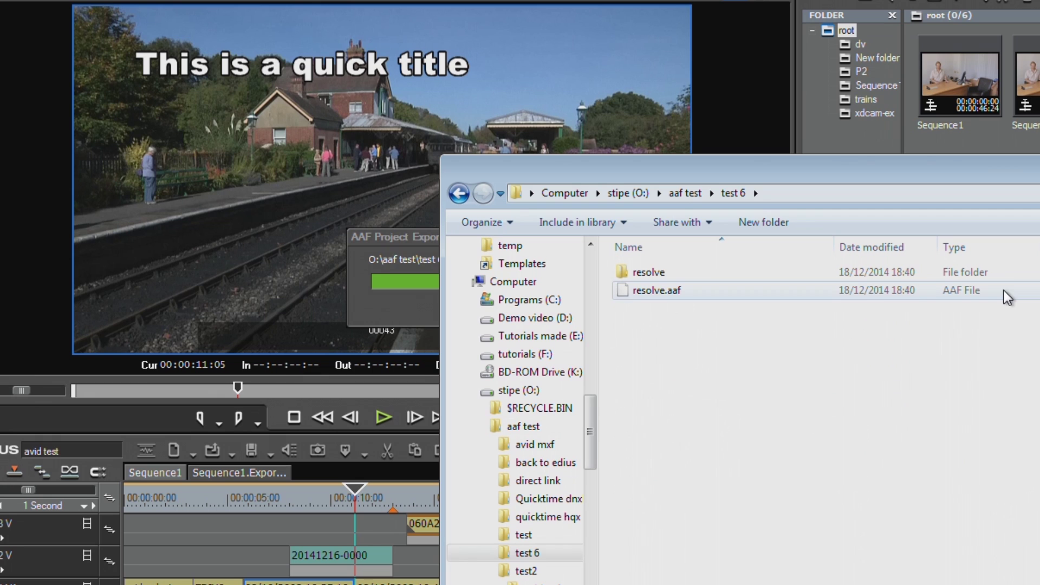
{"action": "left_click", "coordinate": [685, 296]}
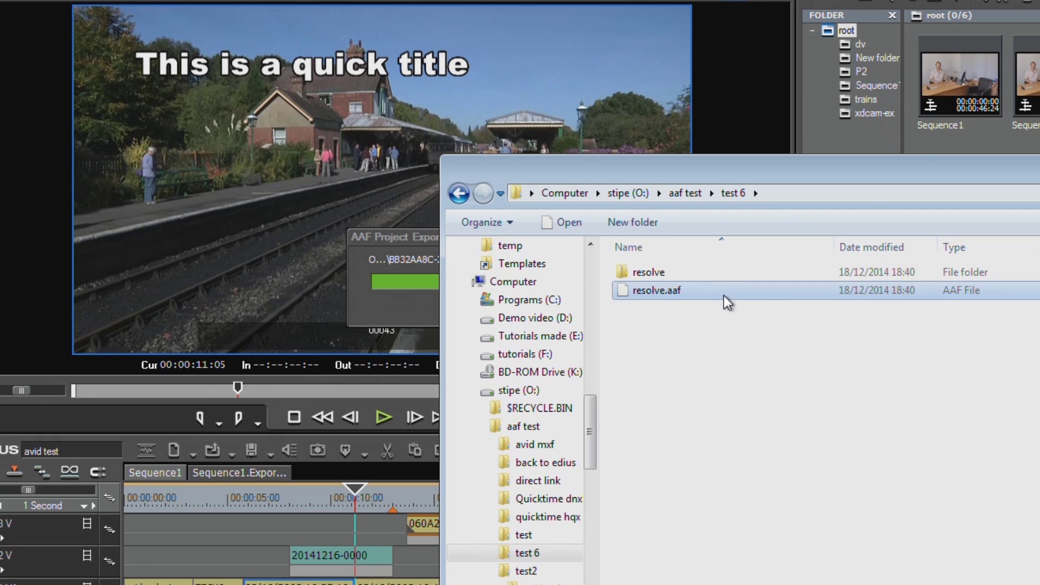
{"action": "double_click", "coordinate": [647, 274]}
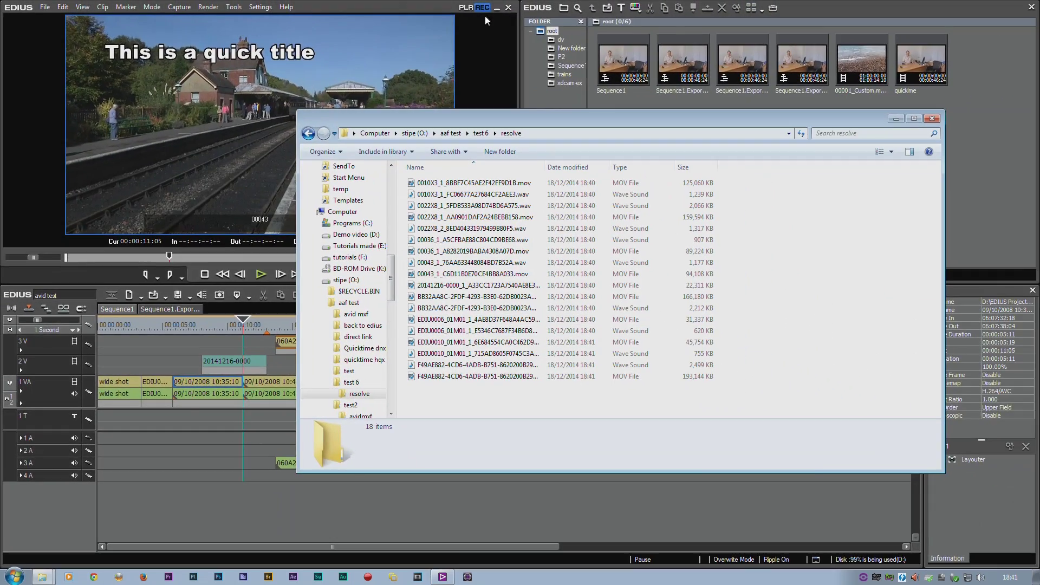
Switch to DaVinci Resolve and open the project named Untitled Project.
{"action": "left_click", "coordinate": [549, 5]}
{"action": "double_click", "coordinate": [21, 303]}
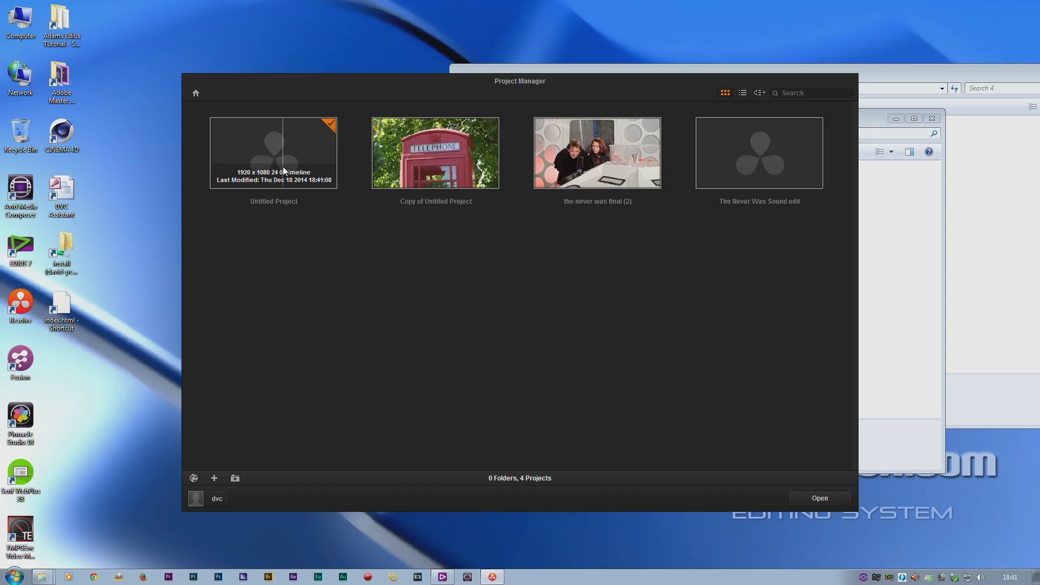
{"action": "double_click", "coordinate": [281, 157]}
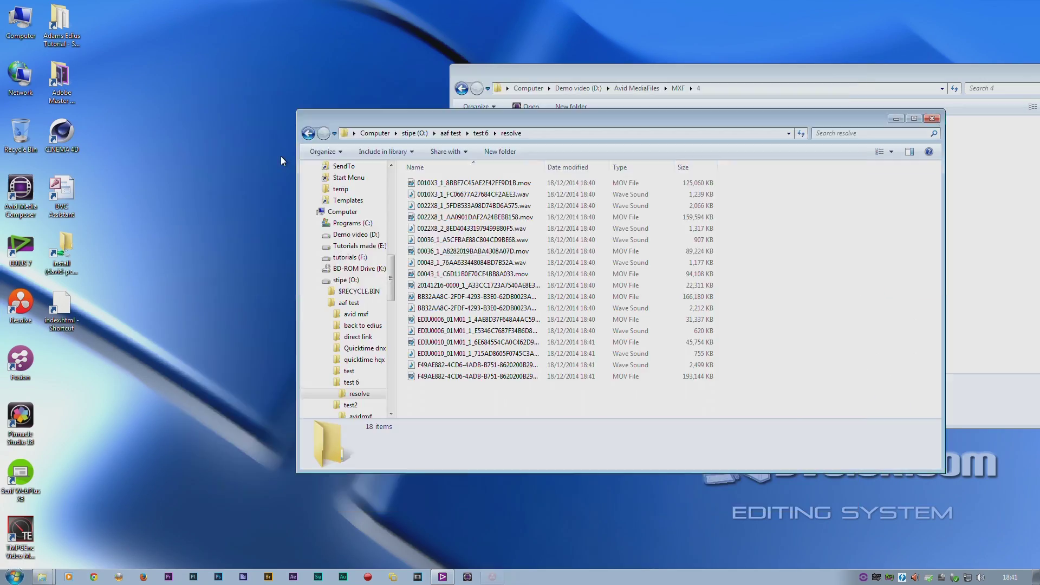
Start an AAF import and choose resolve.aaf from O:\aaf test\test 6.
{"action": "left_click", "coordinate": [65, 5]}
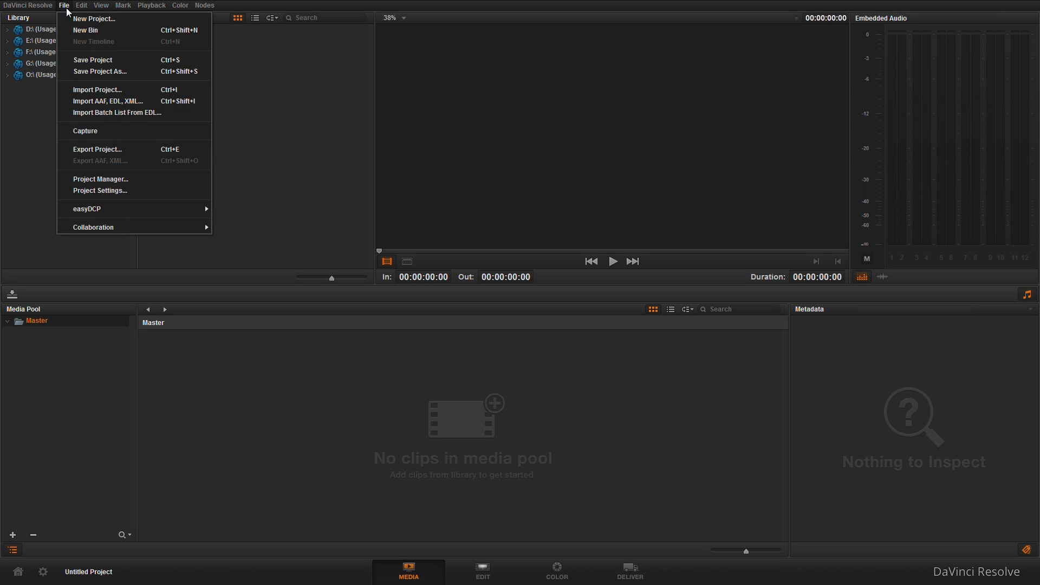
{"action": "left_click", "coordinate": [107, 101]}
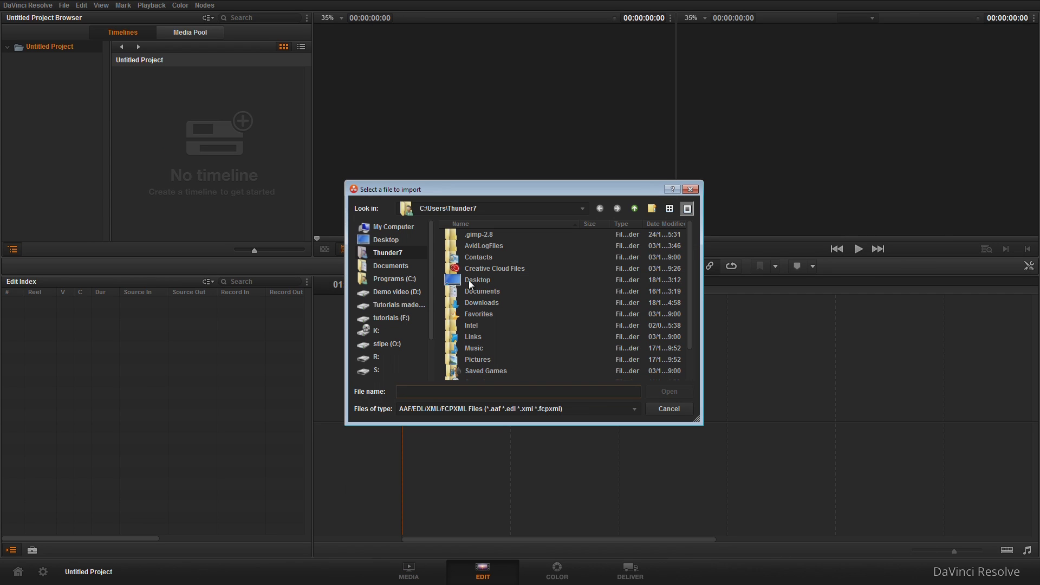
{"action": "left_click", "coordinate": [491, 246]}
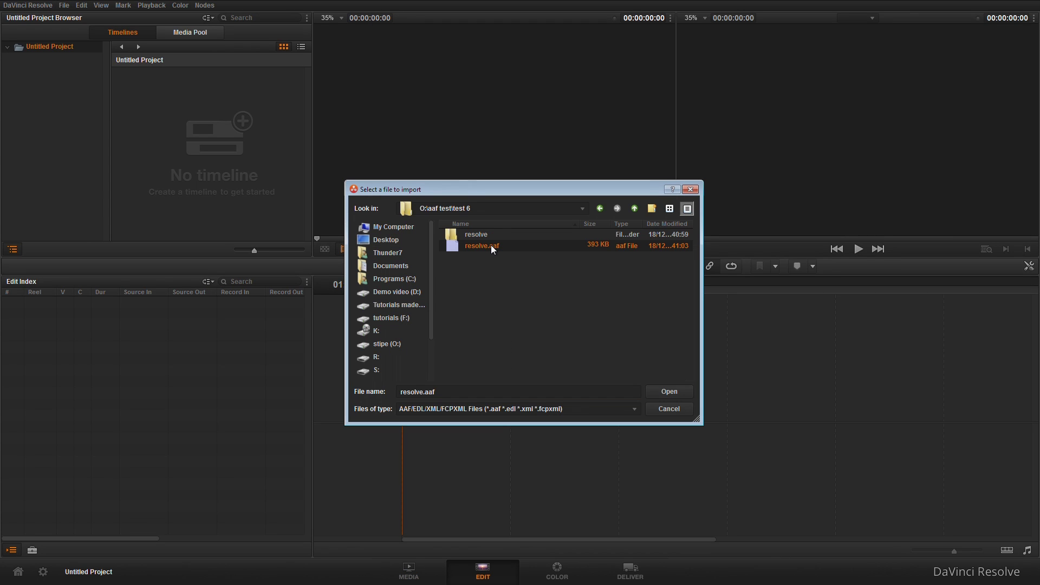
{"action": "left_click", "coordinate": [664, 390]}
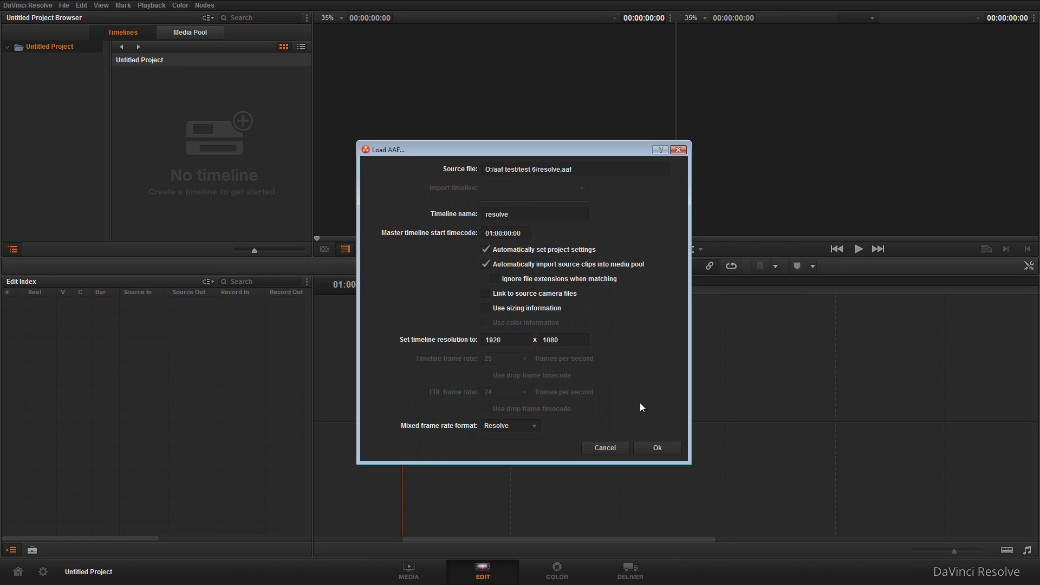
Load the AAF as the timeline resolve with the default settings, decline searching another folder for clips, and dismiss the import log.
{"action": "double_click", "coordinate": [506, 214]}
{"action": "left_click", "coordinate": [657, 448]}
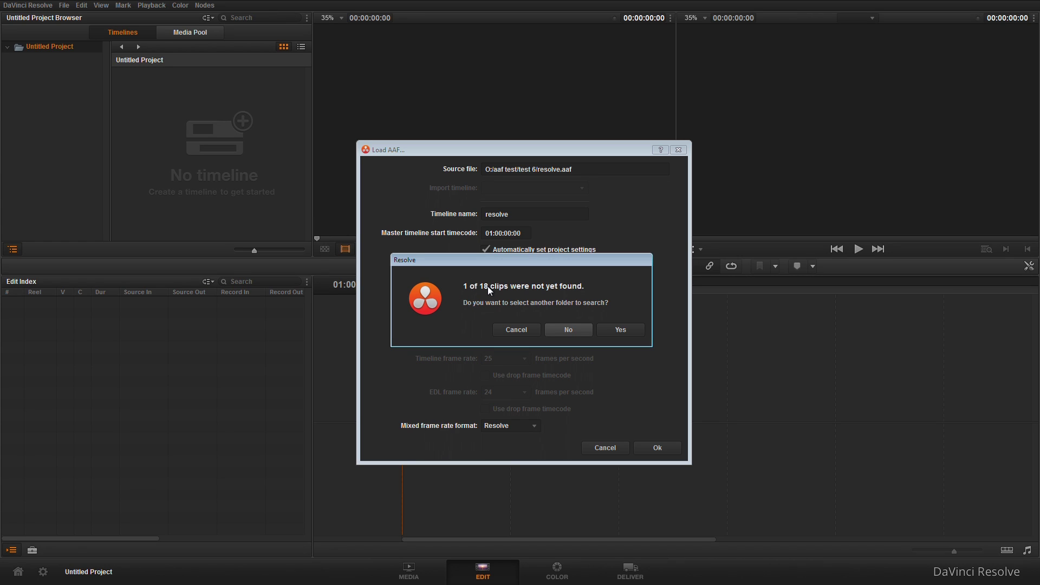
{"action": "left_click", "coordinate": [576, 332]}
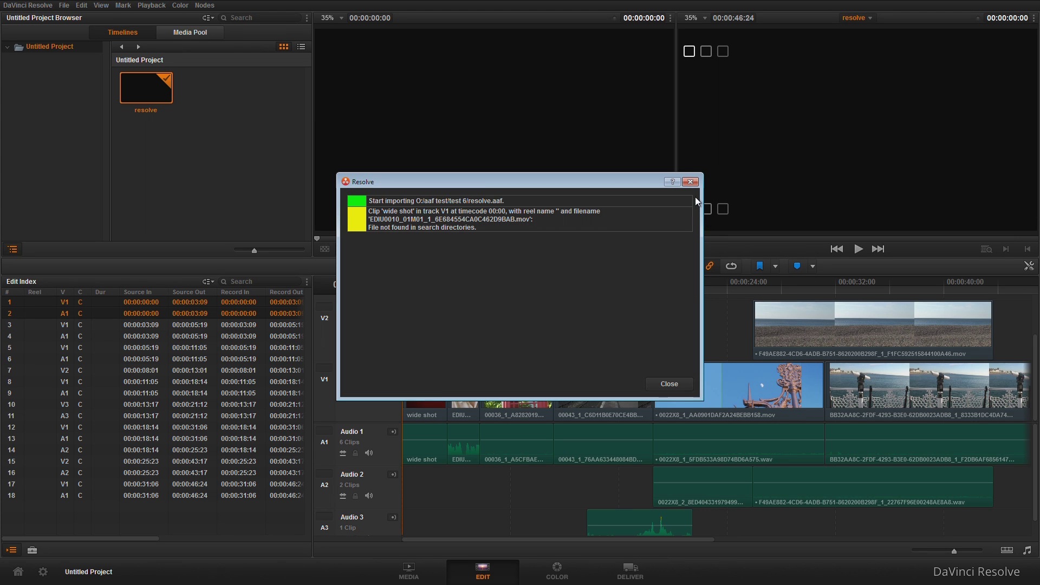
{"action": "left_click", "coordinate": [690, 181]}
Reduce the video and audio track heights to their minimum and show the audio meters beside the timeline.
{"action": "left_click_drag", "start_coordinate": [607, 290], "coordinate": [484, 293]}
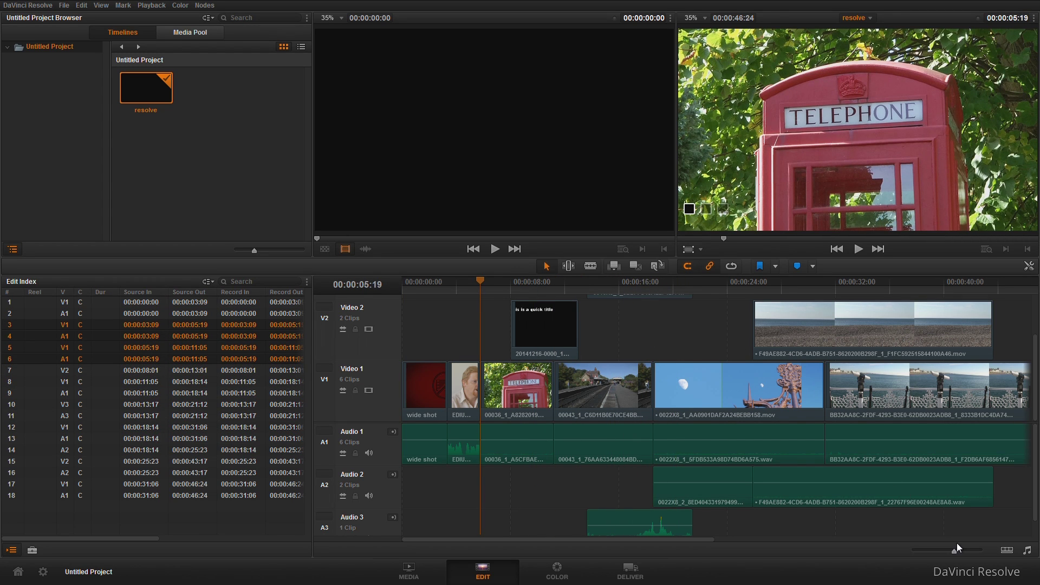
{"action": "left_click", "coordinate": [1007, 550]}
{"action": "left_click_drag", "start_coordinate": [938, 523], "coordinate": [902, 524]}
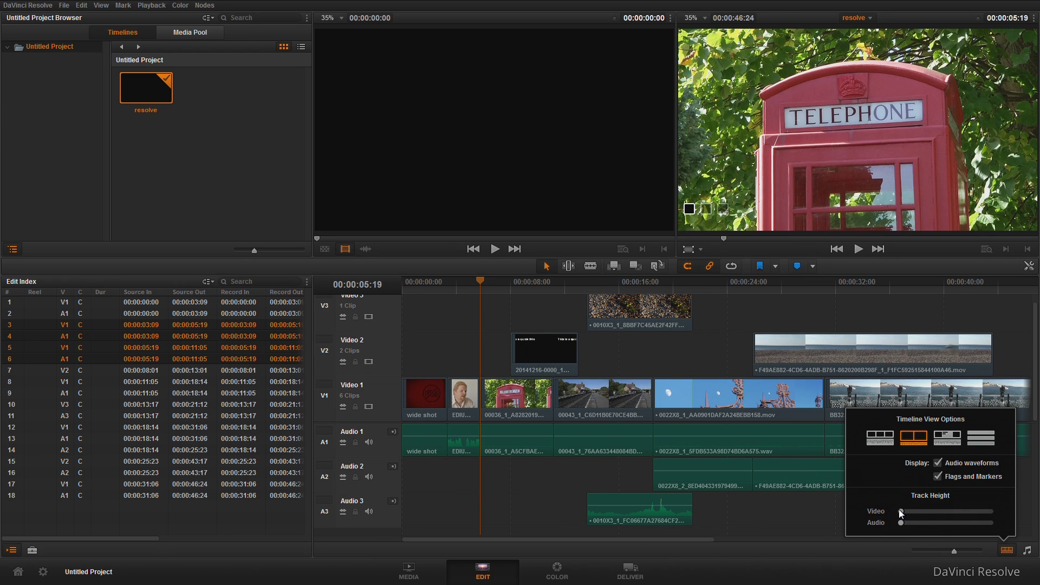
{"action": "left_click", "coordinate": [1024, 552]}
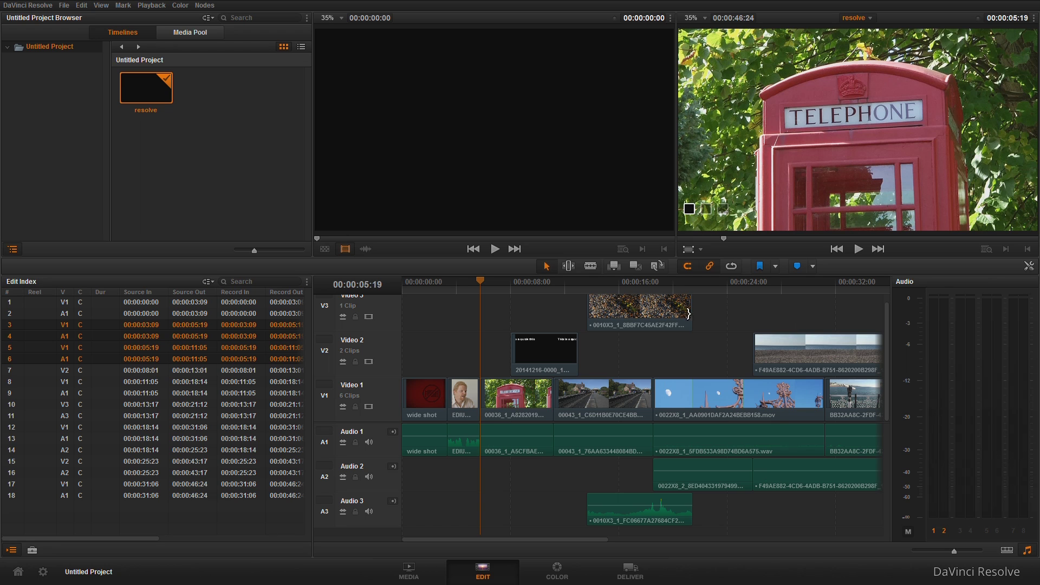
Scrub through the title and pebble clips of the imported timeline, and compare them with the original sequence in EDIUS.
{"action": "left_click_drag", "start_coordinate": [486, 285], "coordinate": [532, 291]}
{"action": "mouse_move", "coordinate": [605, 282]}
{"action": "left_mouse_down"}
{"action": "mouse_move", "coordinate": [687, 284]}
{"action": "mouse_move", "coordinate": [621, 283]}
{"action": "left_mouse_up"}
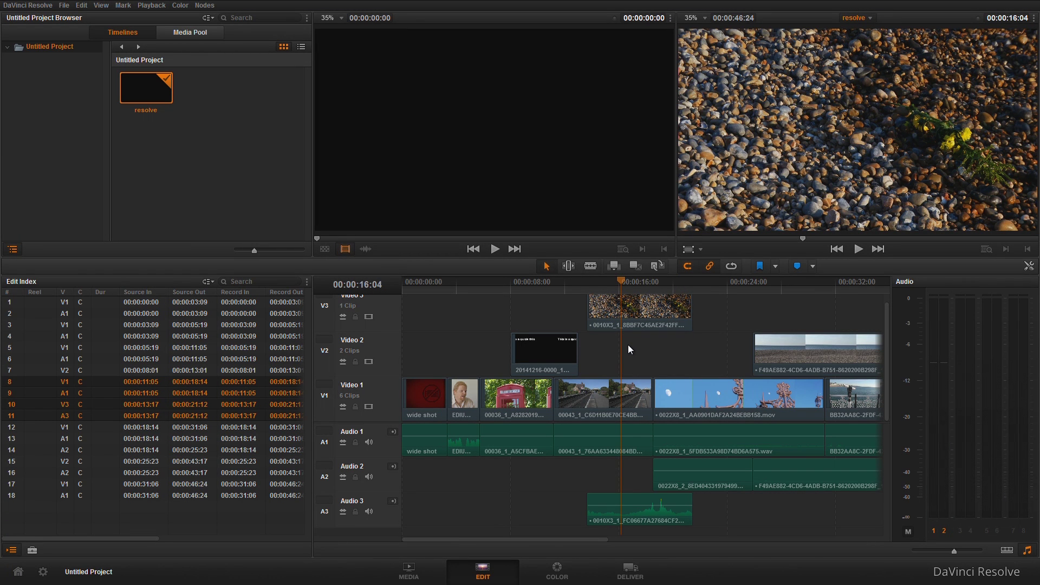
{"action": "key", "text": "alt+Tab"}
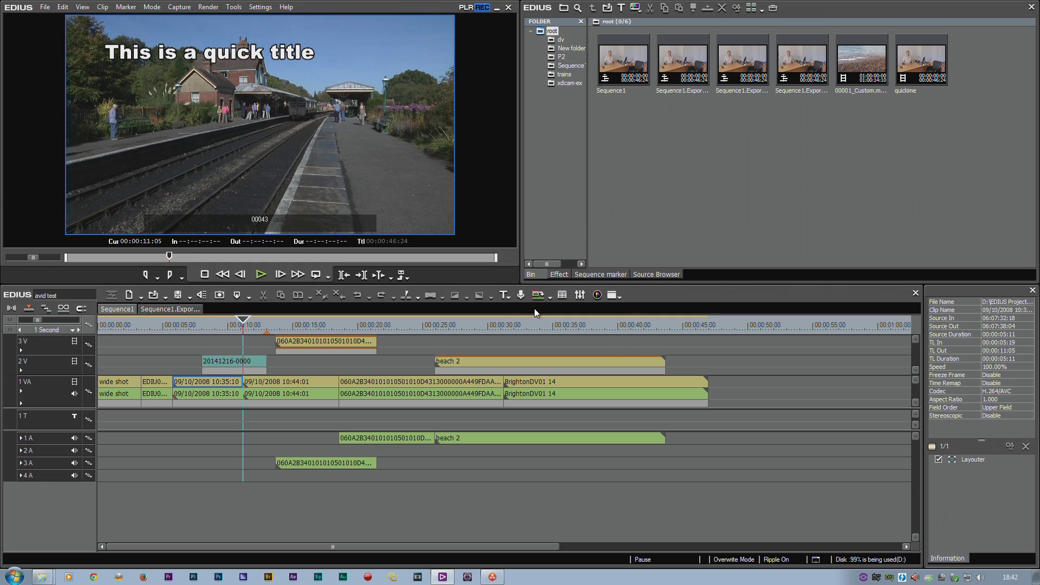
{"action": "left_click_drag", "start_coordinate": [242, 325], "coordinate": [172, 374]}
Switch back to Resolve and scrub from the pebble clip back to the wide shot at the timeline's start.
{"action": "left_click", "coordinate": [493, 577]}
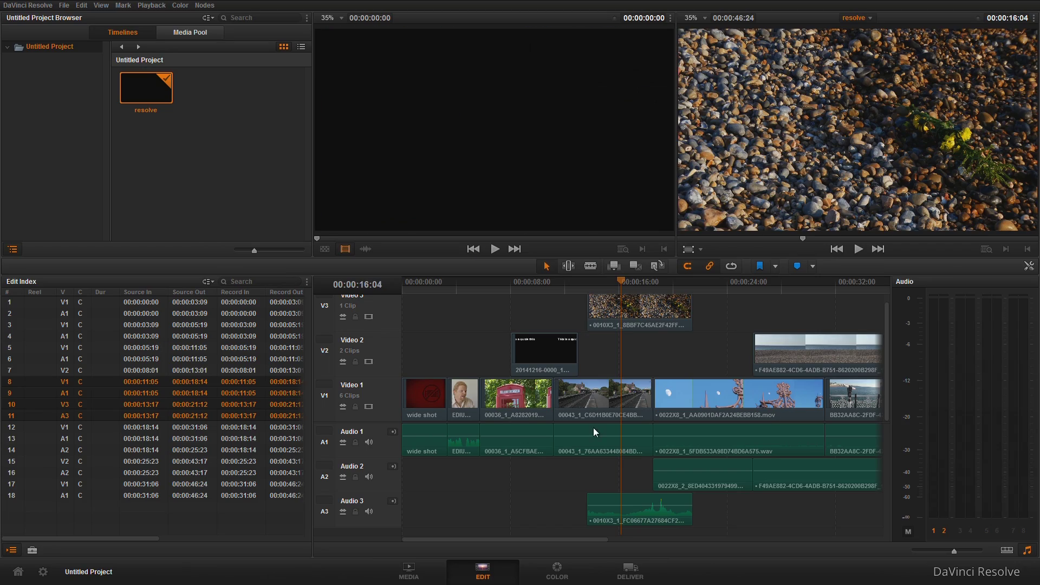
{"action": "mouse_move", "coordinate": [623, 280]}
{"action": "left_mouse_down"}
{"action": "mouse_move", "coordinate": [704, 280]}
{"action": "mouse_move", "coordinate": [611, 288]}
{"action": "left_mouse_up"}
{"action": "left_click", "coordinate": [554, 284]}
{"action": "left_click_drag", "start_coordinate": [564, 283], "coordinate": [468, 352]}
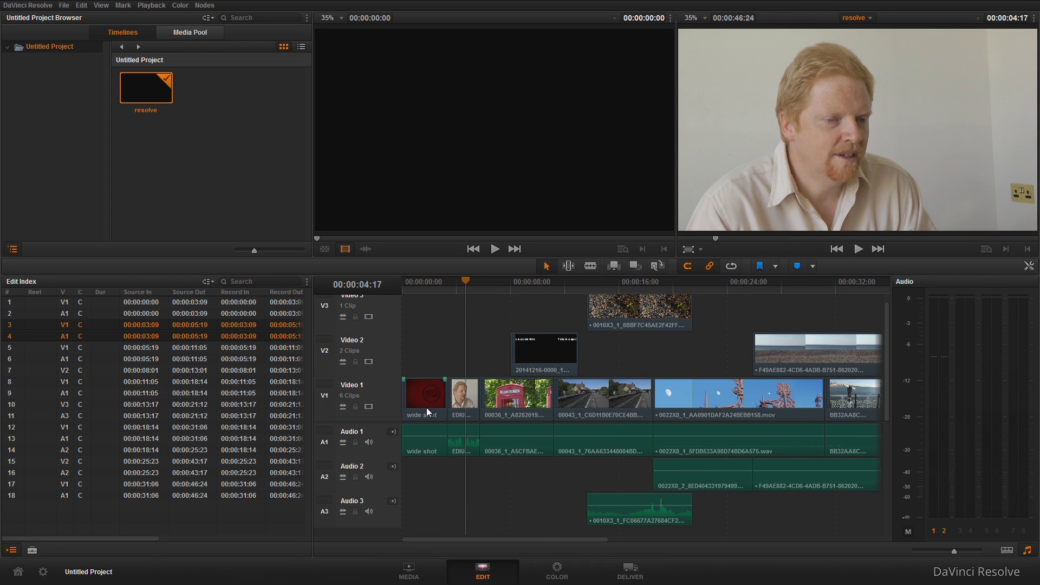
{"action": "mouse_move", "coordinate": [437, 291]}
{"action": "left_mouse_down"}
{"action": "mouse_move", "coordinate": [422, 283]}
{"action": "mouse_move", "coordinate": [437, 300]}
{"action": "left_mouse_up"}
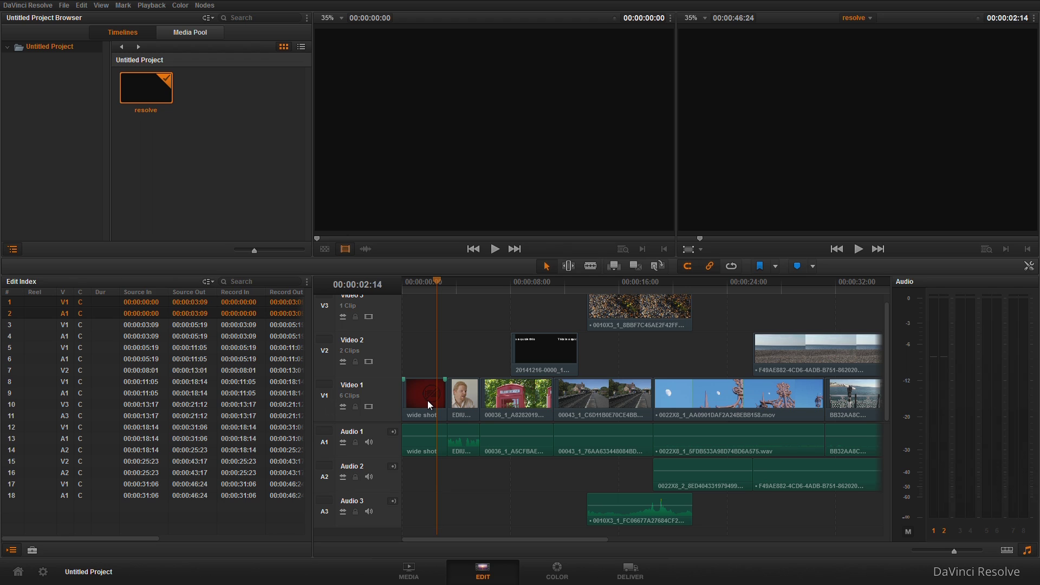
Add EDIU0010_01M01_1_6E684554CA0C462D9BAB.mov from O:\aaf test\test 6\resolve to the Master bin of the media pool.
{"action": "left_click", "coordinate": [409, 570]}
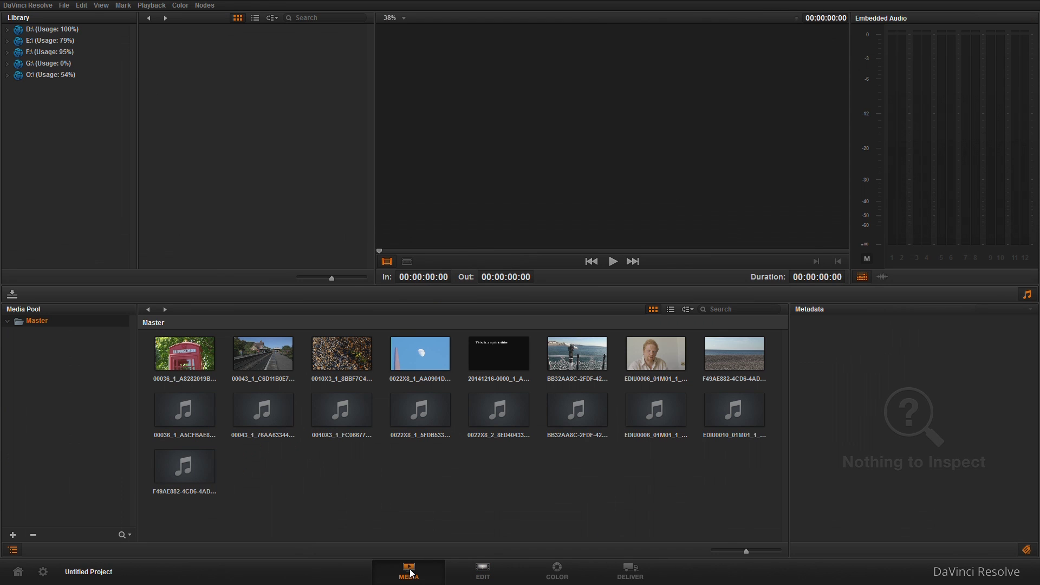
{"action": "left_click", "coordinate": [44, 75]}
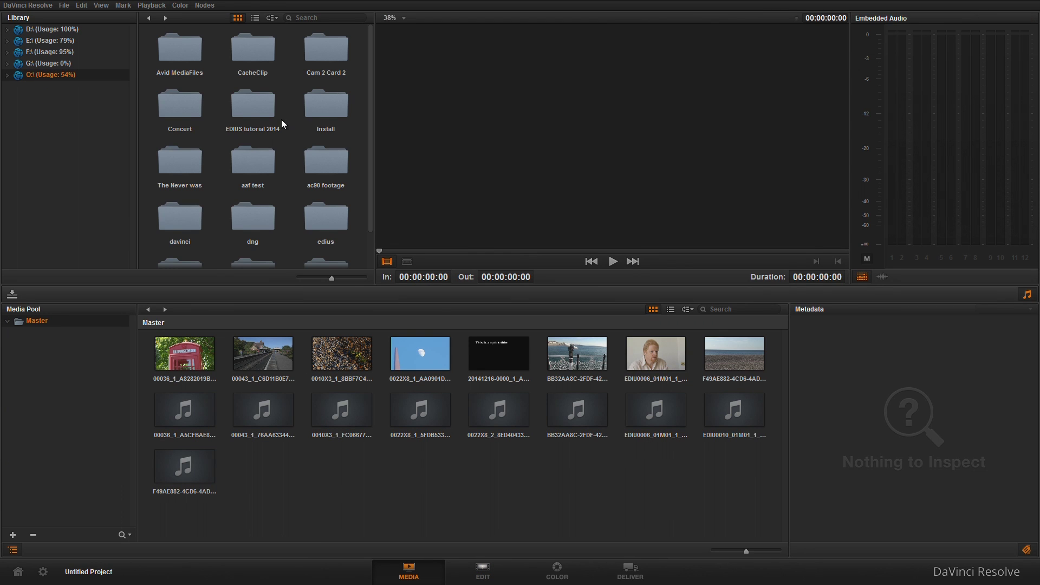
{"action": "left_click_drag", "start_coordinate": [371, 139], "coordinate": [368, 184]}
{"action": "double_click", "coordinate": [253, 119]}
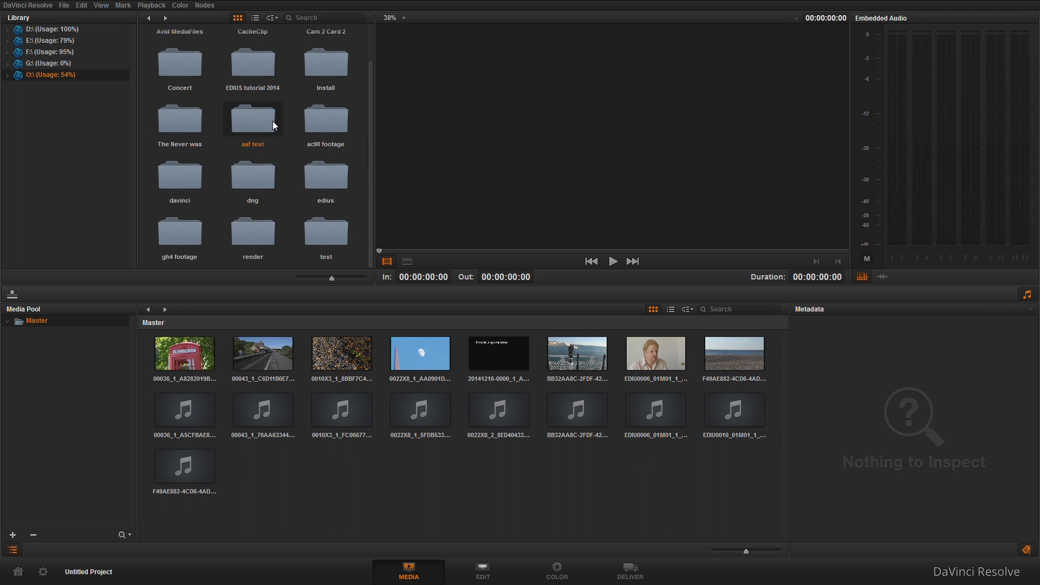
{"action": "scroll", "coordinate": [362, 216], "scroll_direction": "down", "scroll_amount": 1}
{"action": "left_click", "coordinate": [325, 179]}
{"action": "left_click_drag", "start_coordinate": [330, 179], "coordinate": [328, 483]}
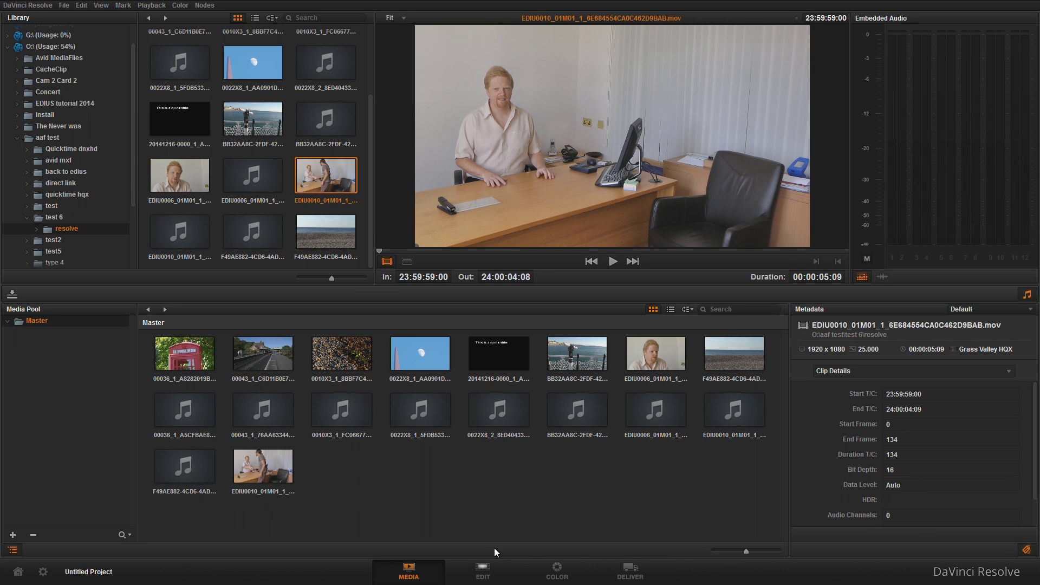
Force conform the wide shot clip on Video 1 with the EDIU0010 video clip from the media pool, and scrub over it to check.
{"action": "left_click", "coordinate": [480, 578]}
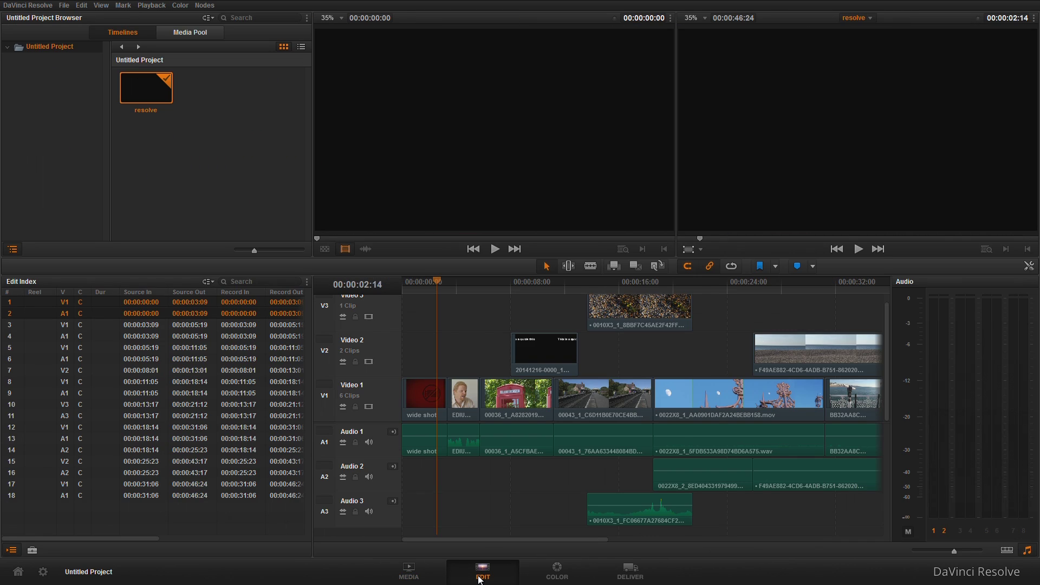
{"action": "left_click", "coordinate": [431, 415]}
{"action": "left_click", "coordinate": [220, 32]}
{"action": "left_click_drag", "start_coordinate": [307, 138], "coordinate": [281, 223]}
{"action": "left_click", "coordinate": [262, 209]}
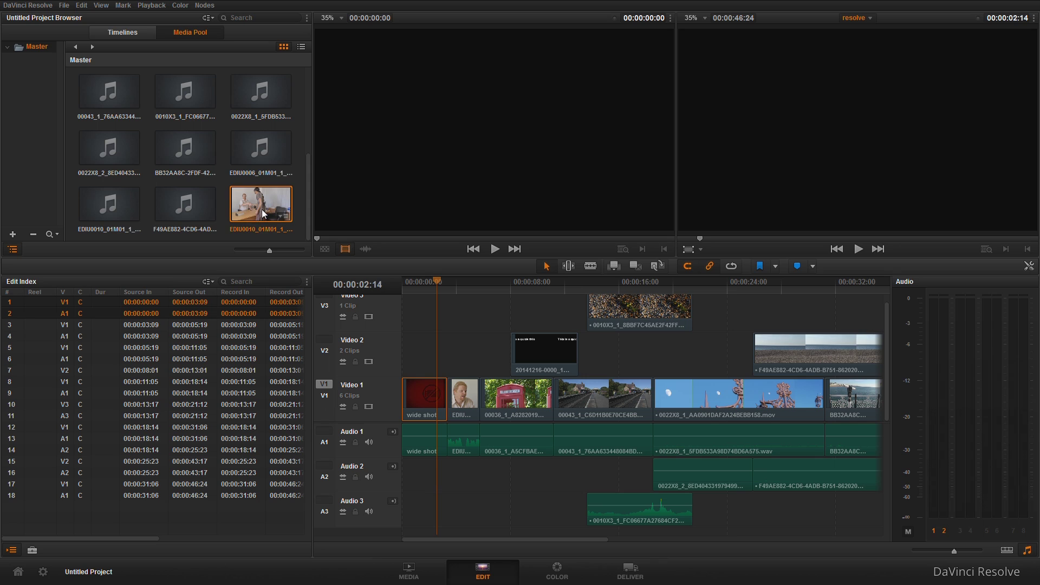
{"action": "right_click", "coordinate": [423, 388]}
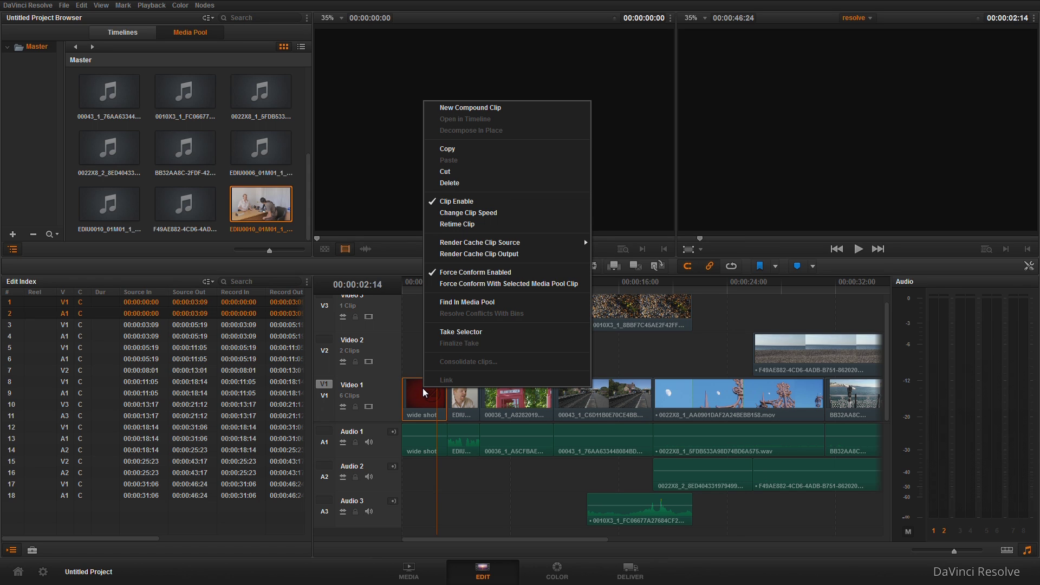
{"action": "left_click", "coordinate": [501, 285]}
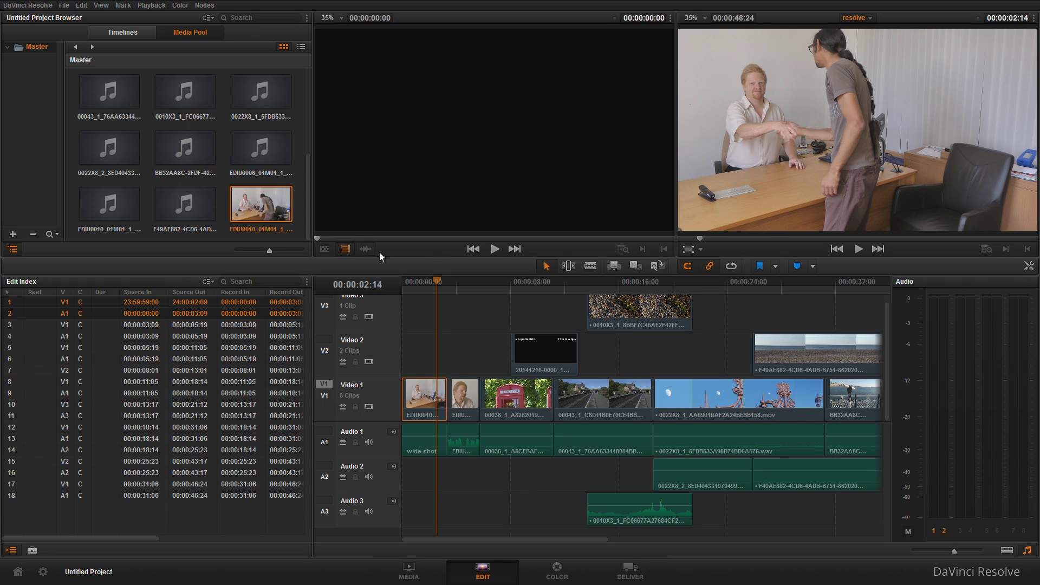
{"action": "left_click_drag", "start_coordinate": [435, 285], "coordinate": [430, 324]}
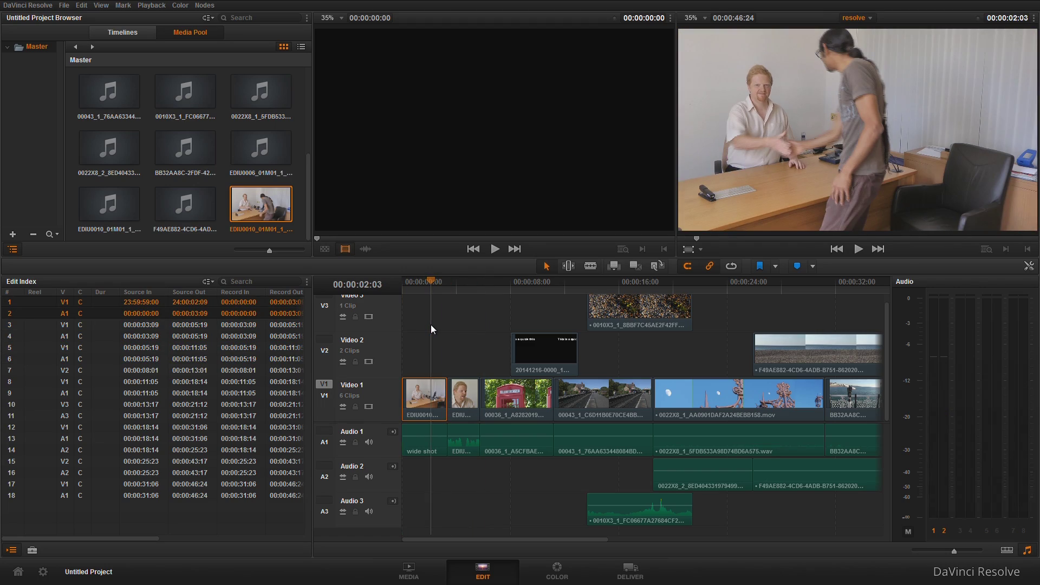